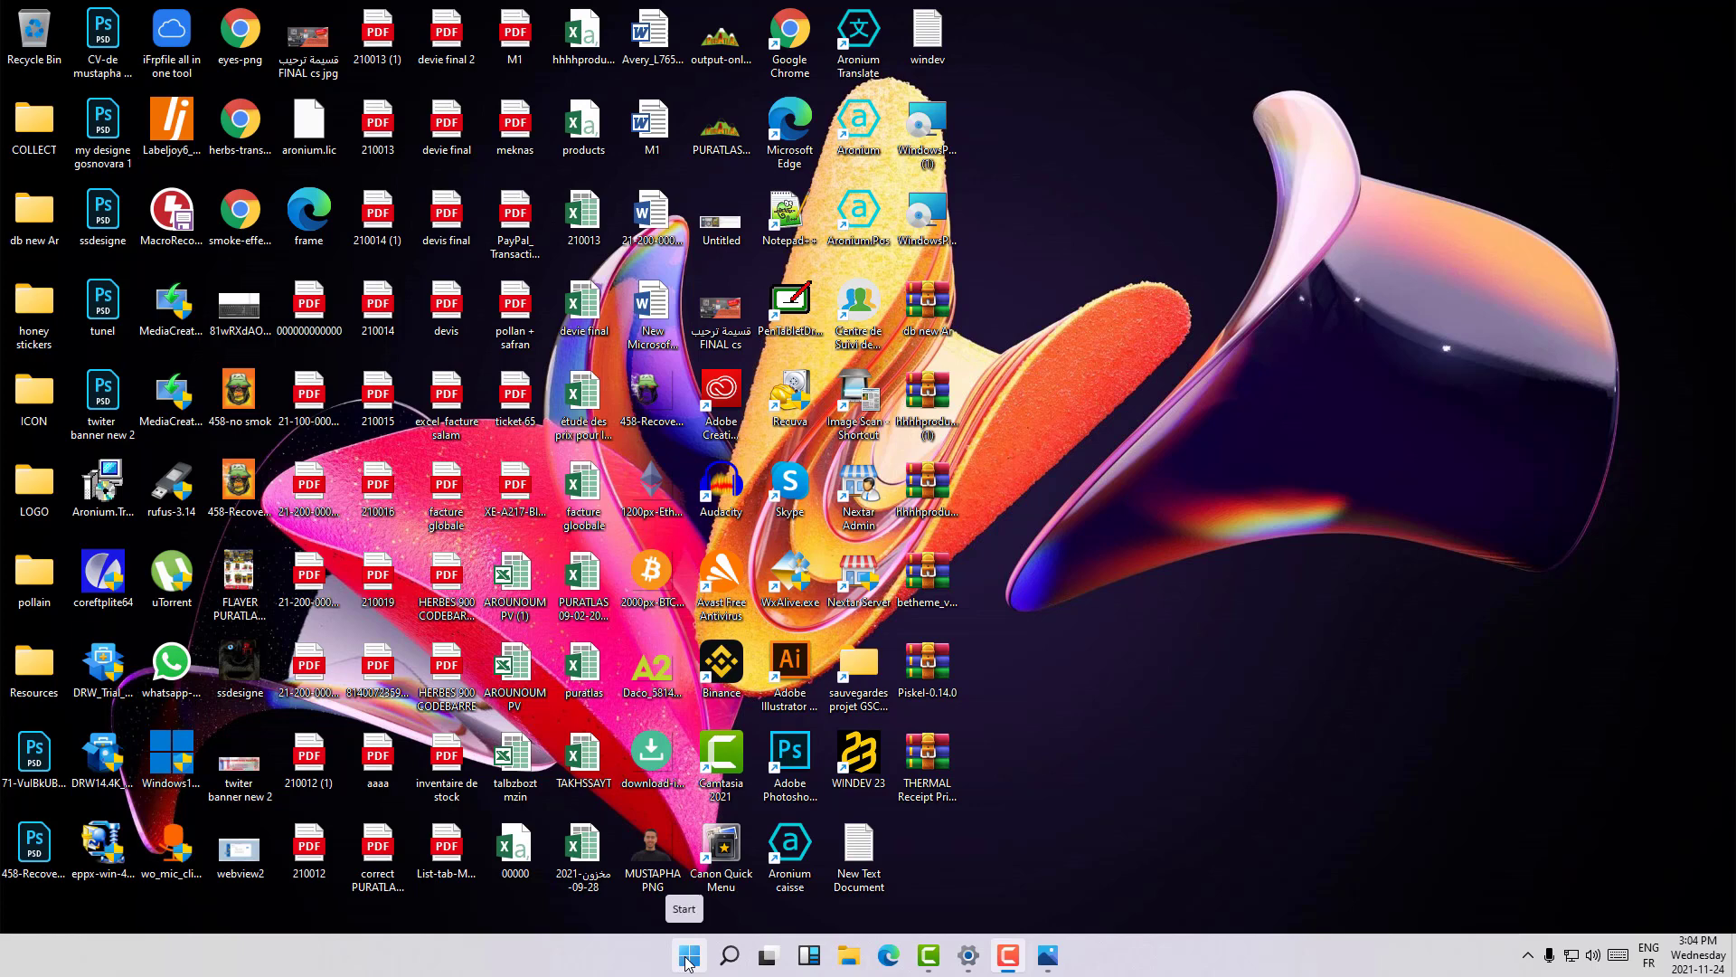
Open and close the Start menu and search, then drag-select a block of desktop icons.
{"action": "left_click", "coordinate": [690, 956]}
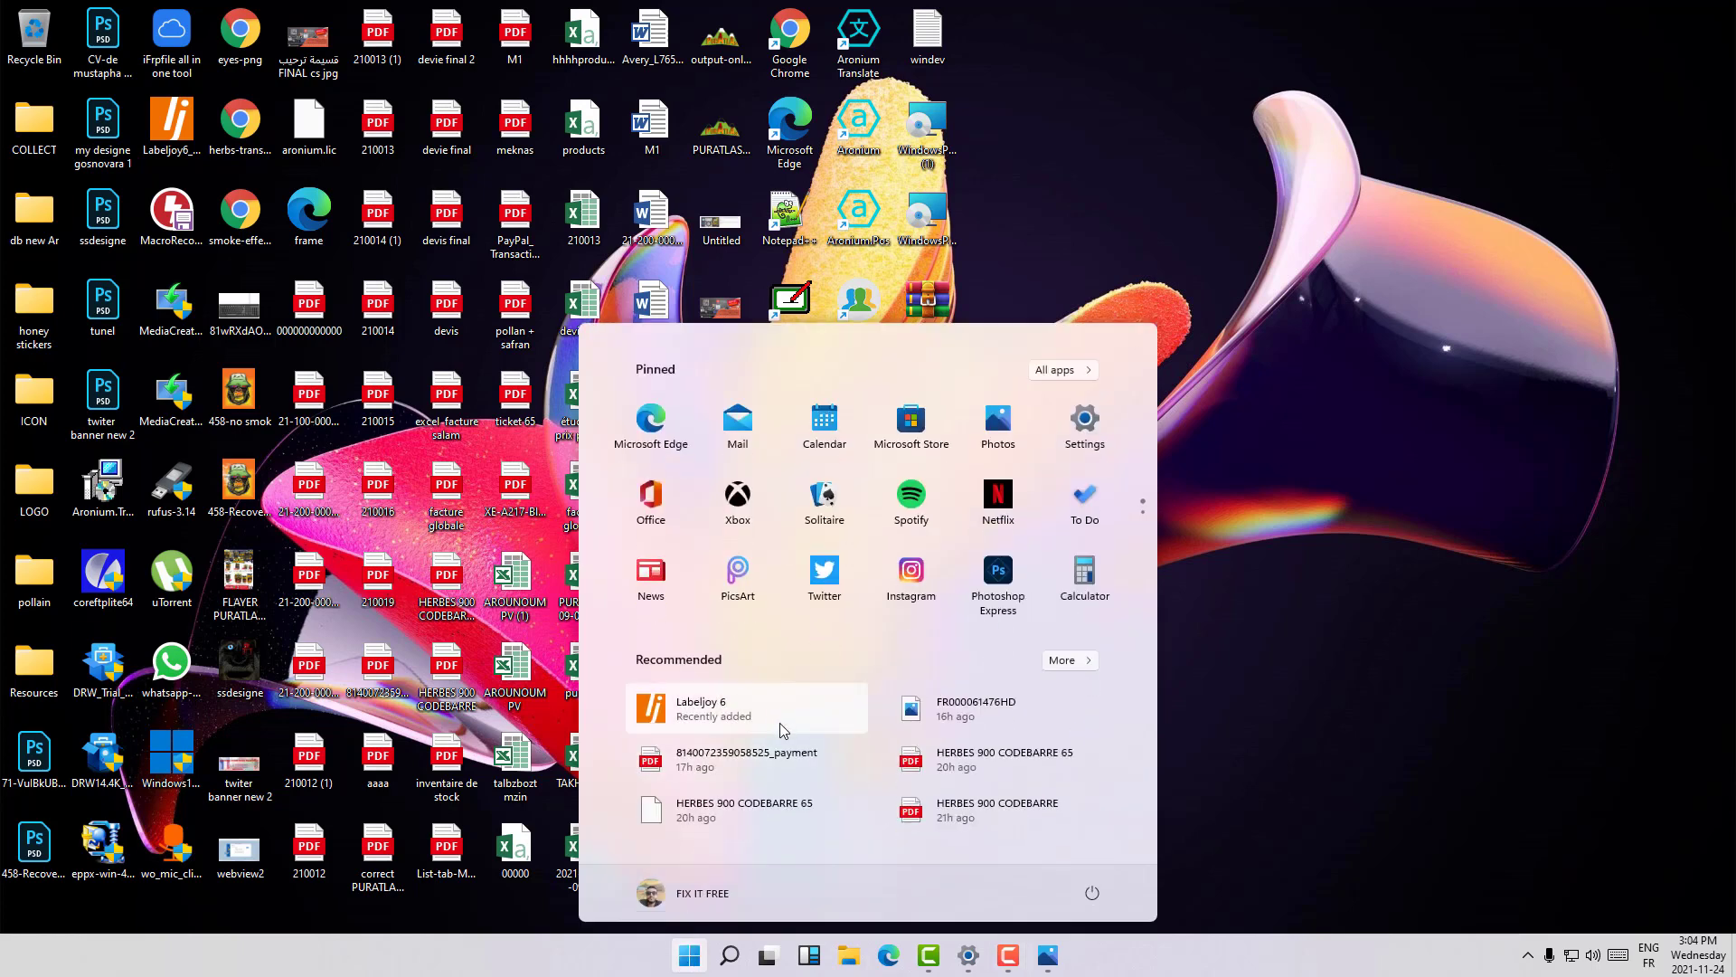
{"action": "left_click", "coordinate": [731, 956]}
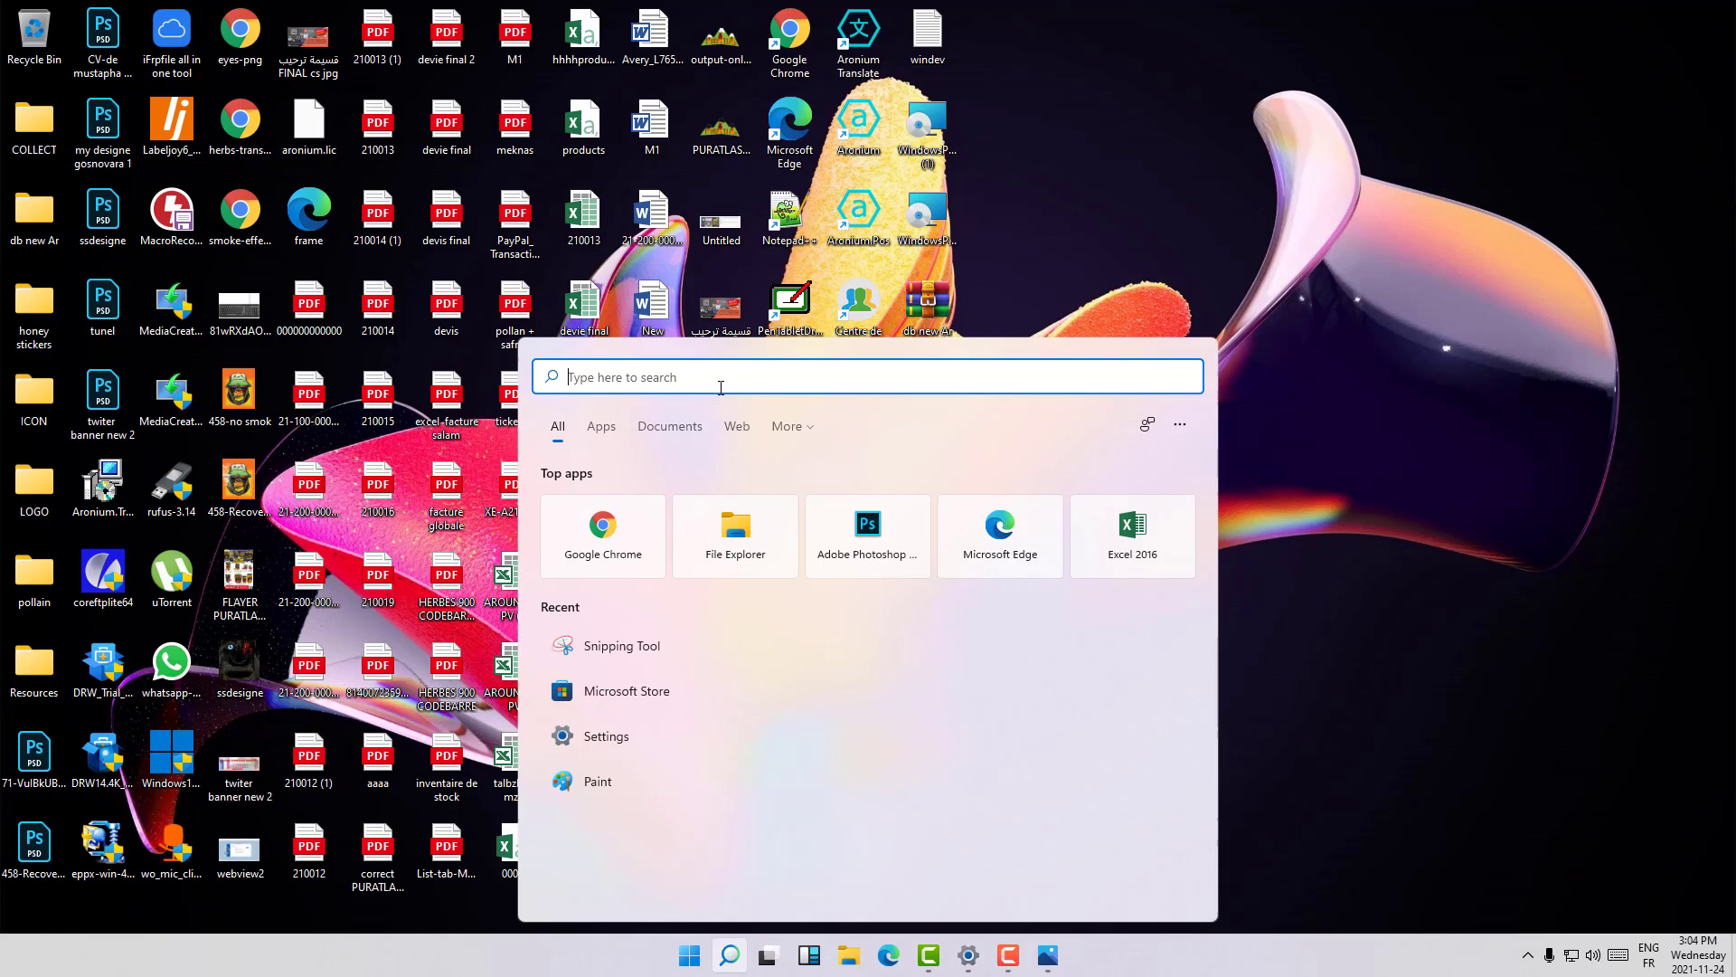
{"action": "left_click", "coordinate": [1260, 347]}
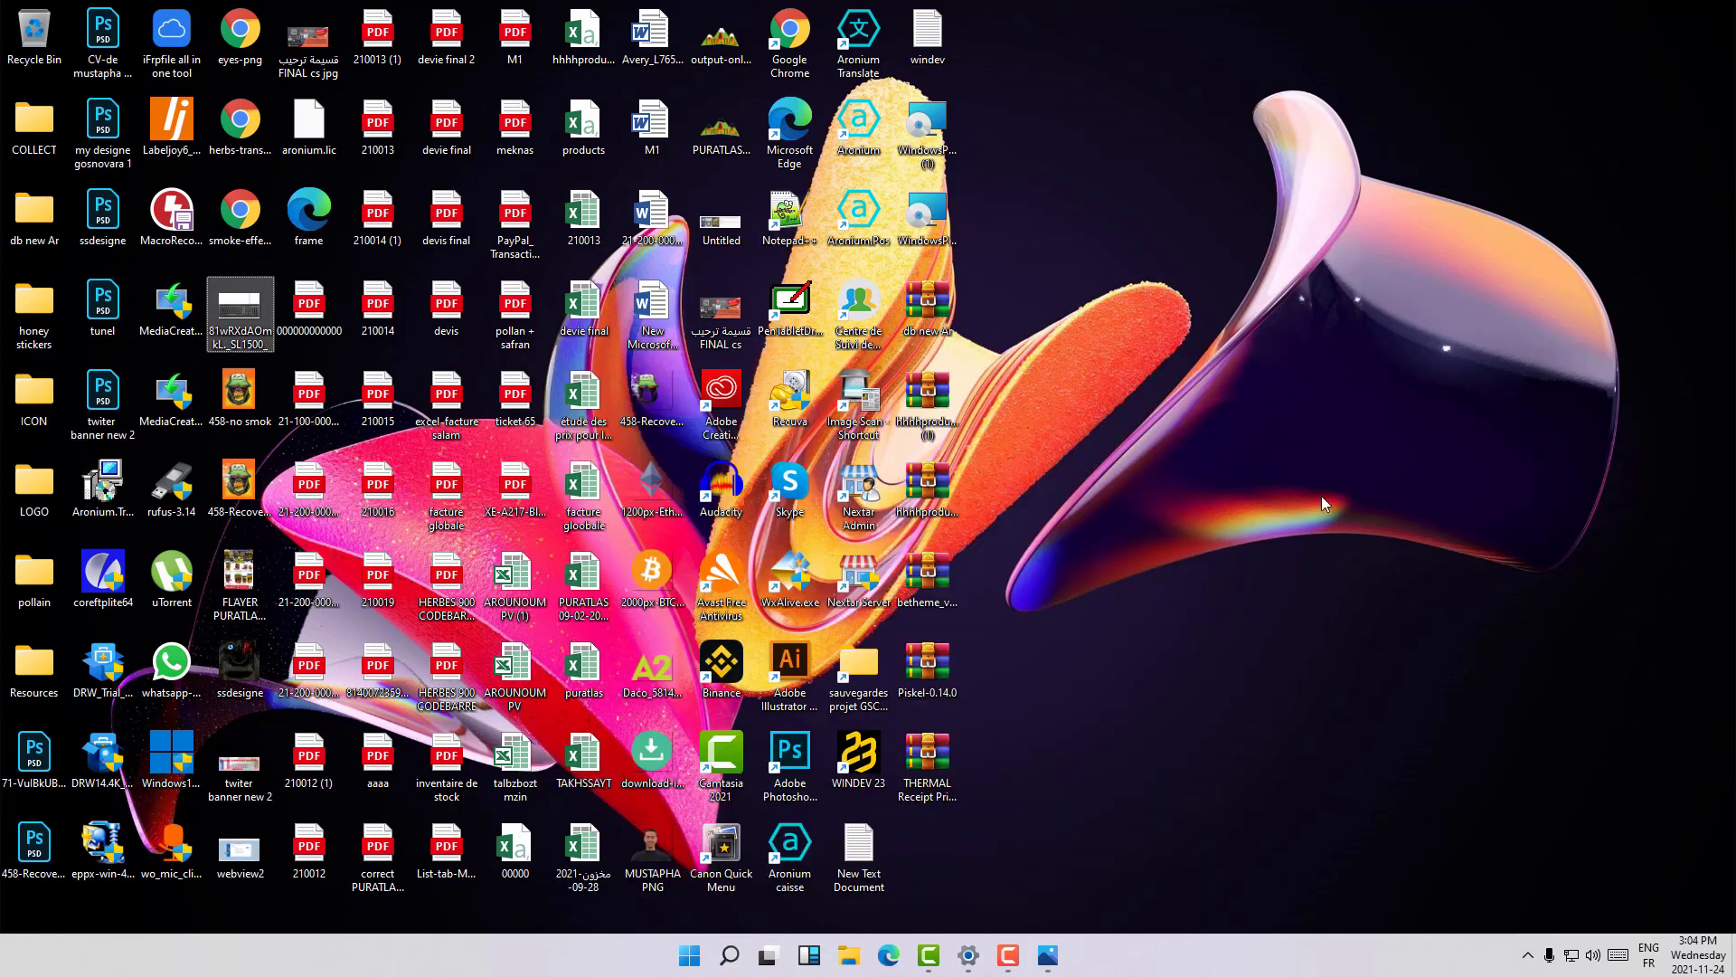
{"action": "mouse_move", "coordinate": [1069, 30]}
{"action": "left_mouse_down"}
{"action": "mouse_move", "coordinate": [150, 853]}
{"action": "mouse_move", "coordinate": [1116, 612]}
{"action": "left_mouse_up"}
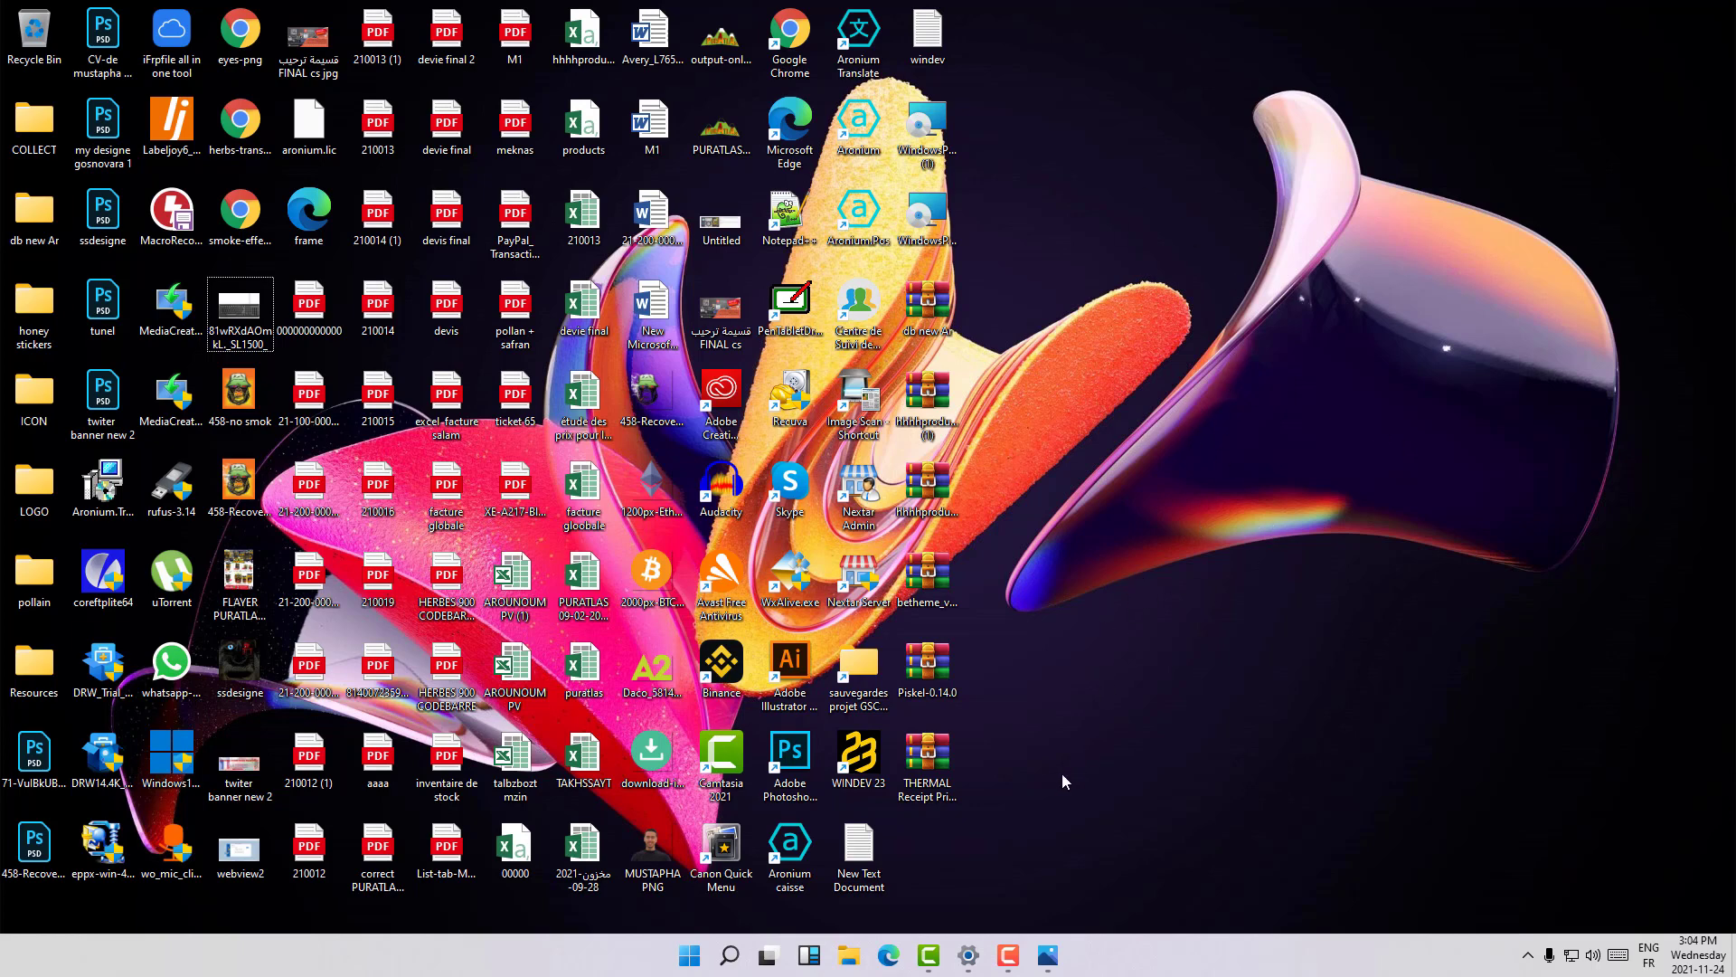
Restore the Photos keyboard picture from the taskbar, then minimize it.
{"action": "left_click", "coordinate": [1047, 959]}
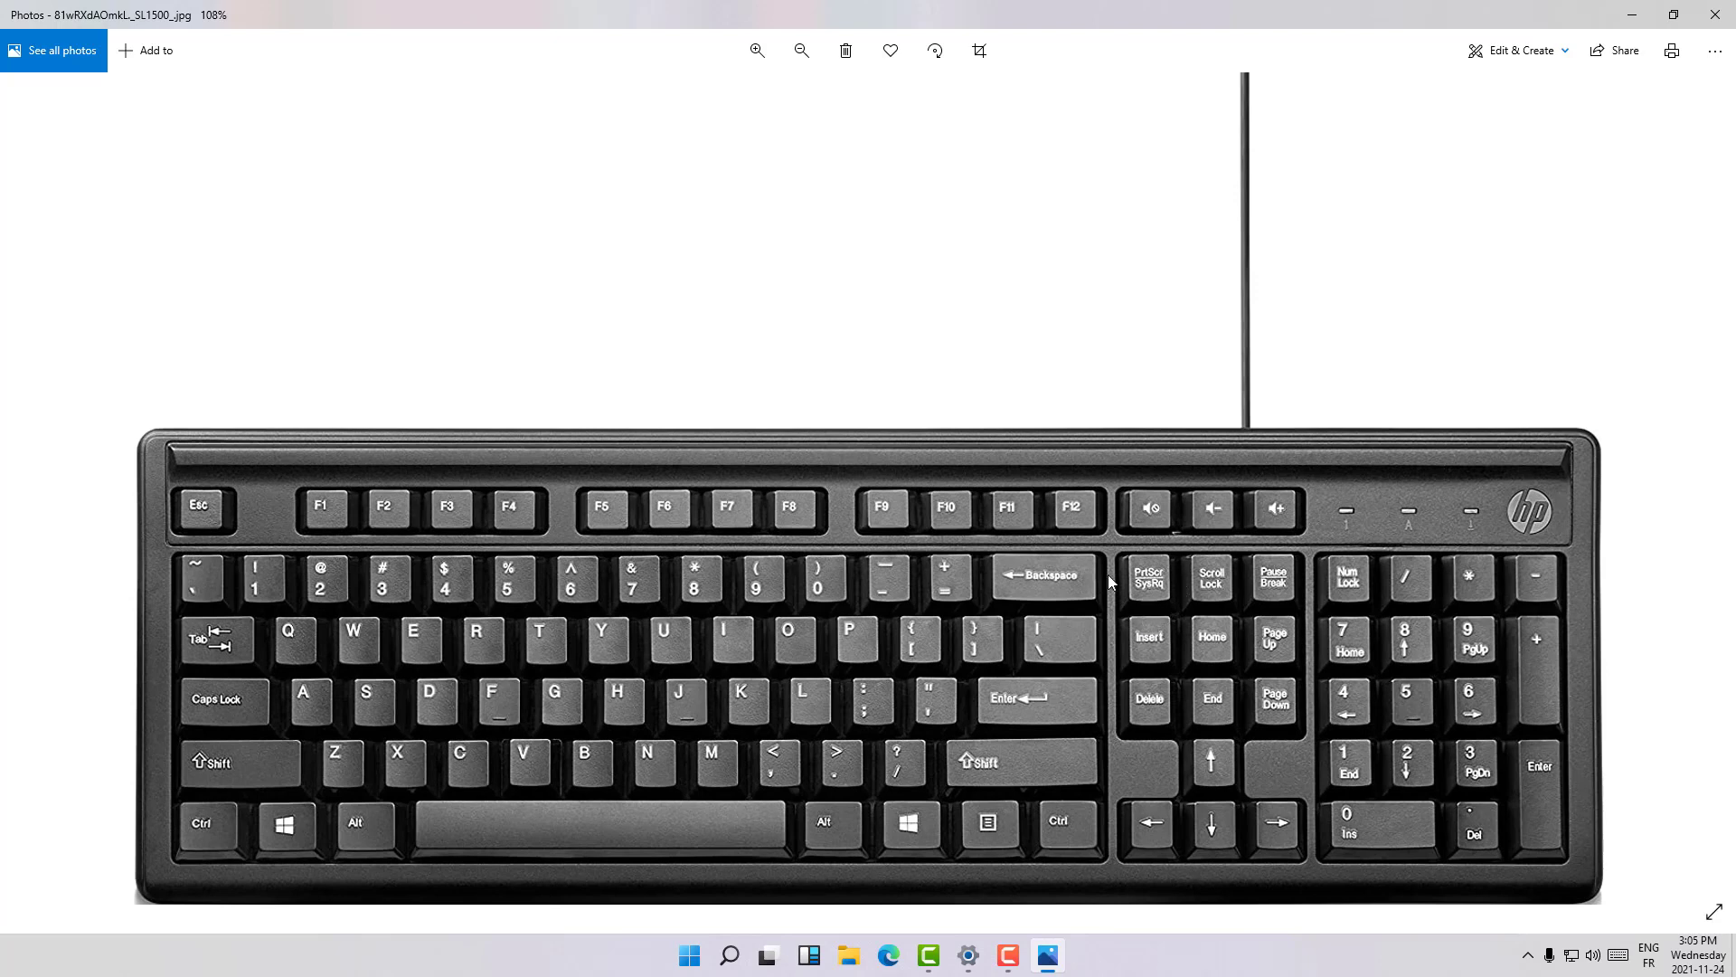
{"action": "left_click", "coordinate": [1632, 16]}
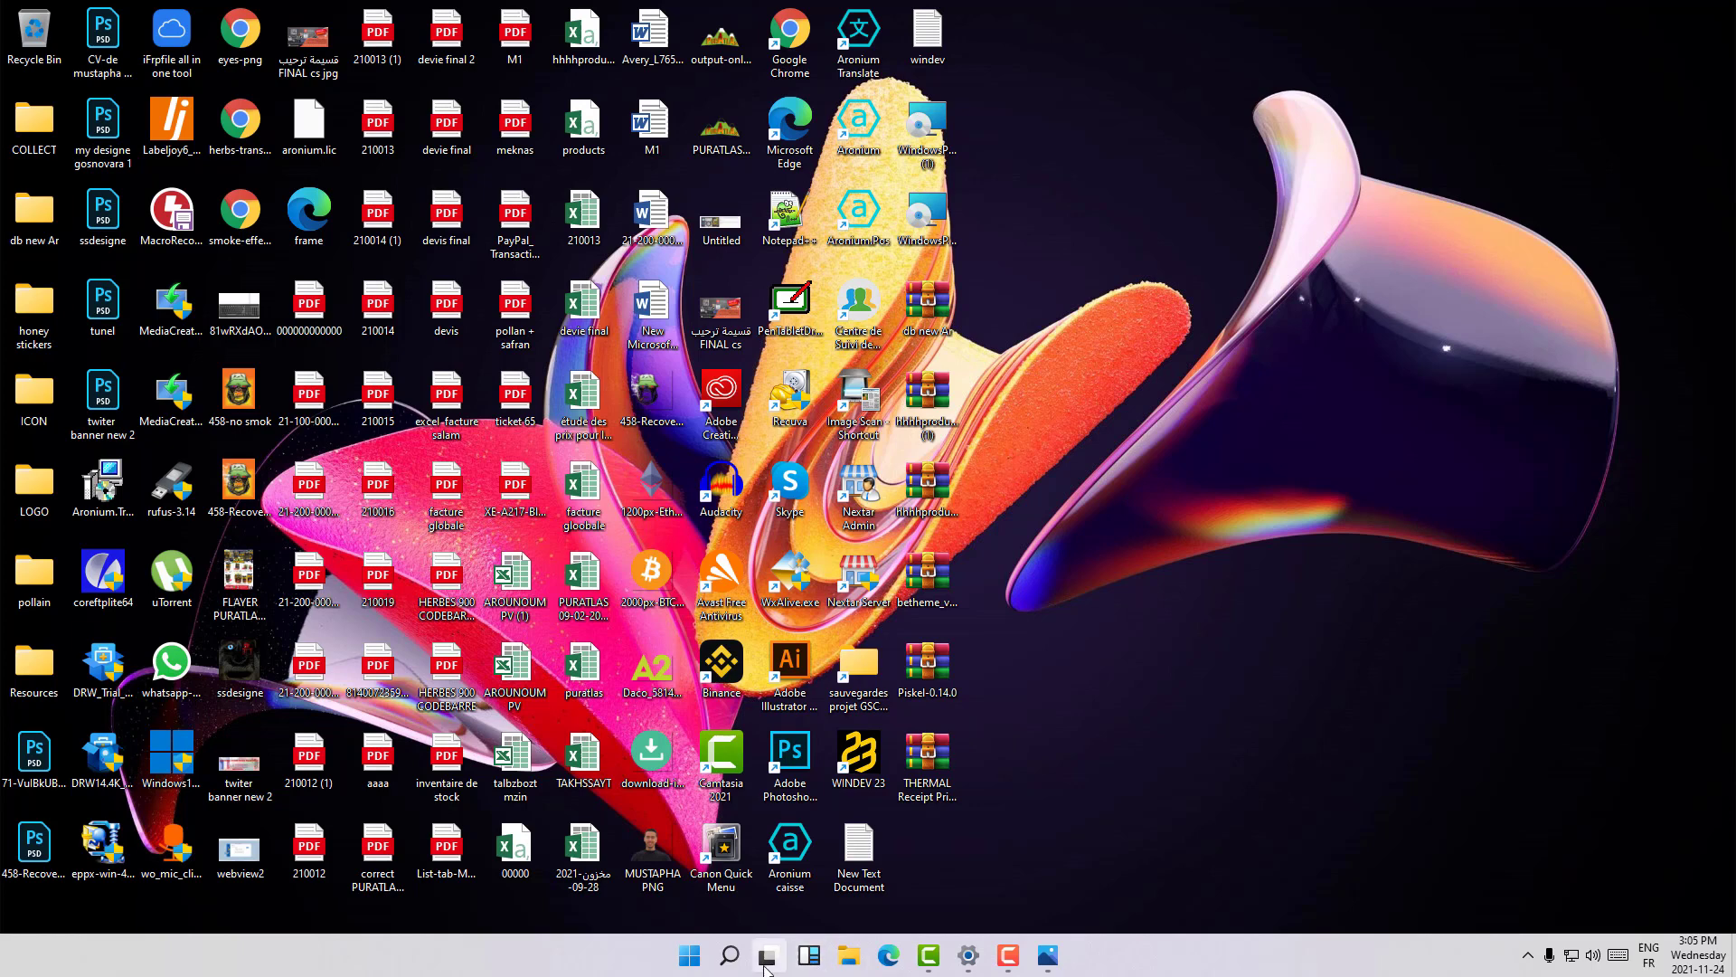
Launch Paint from the Recent list in Windows search.
{"action": "left_click", "coordinate": [734, 959]}
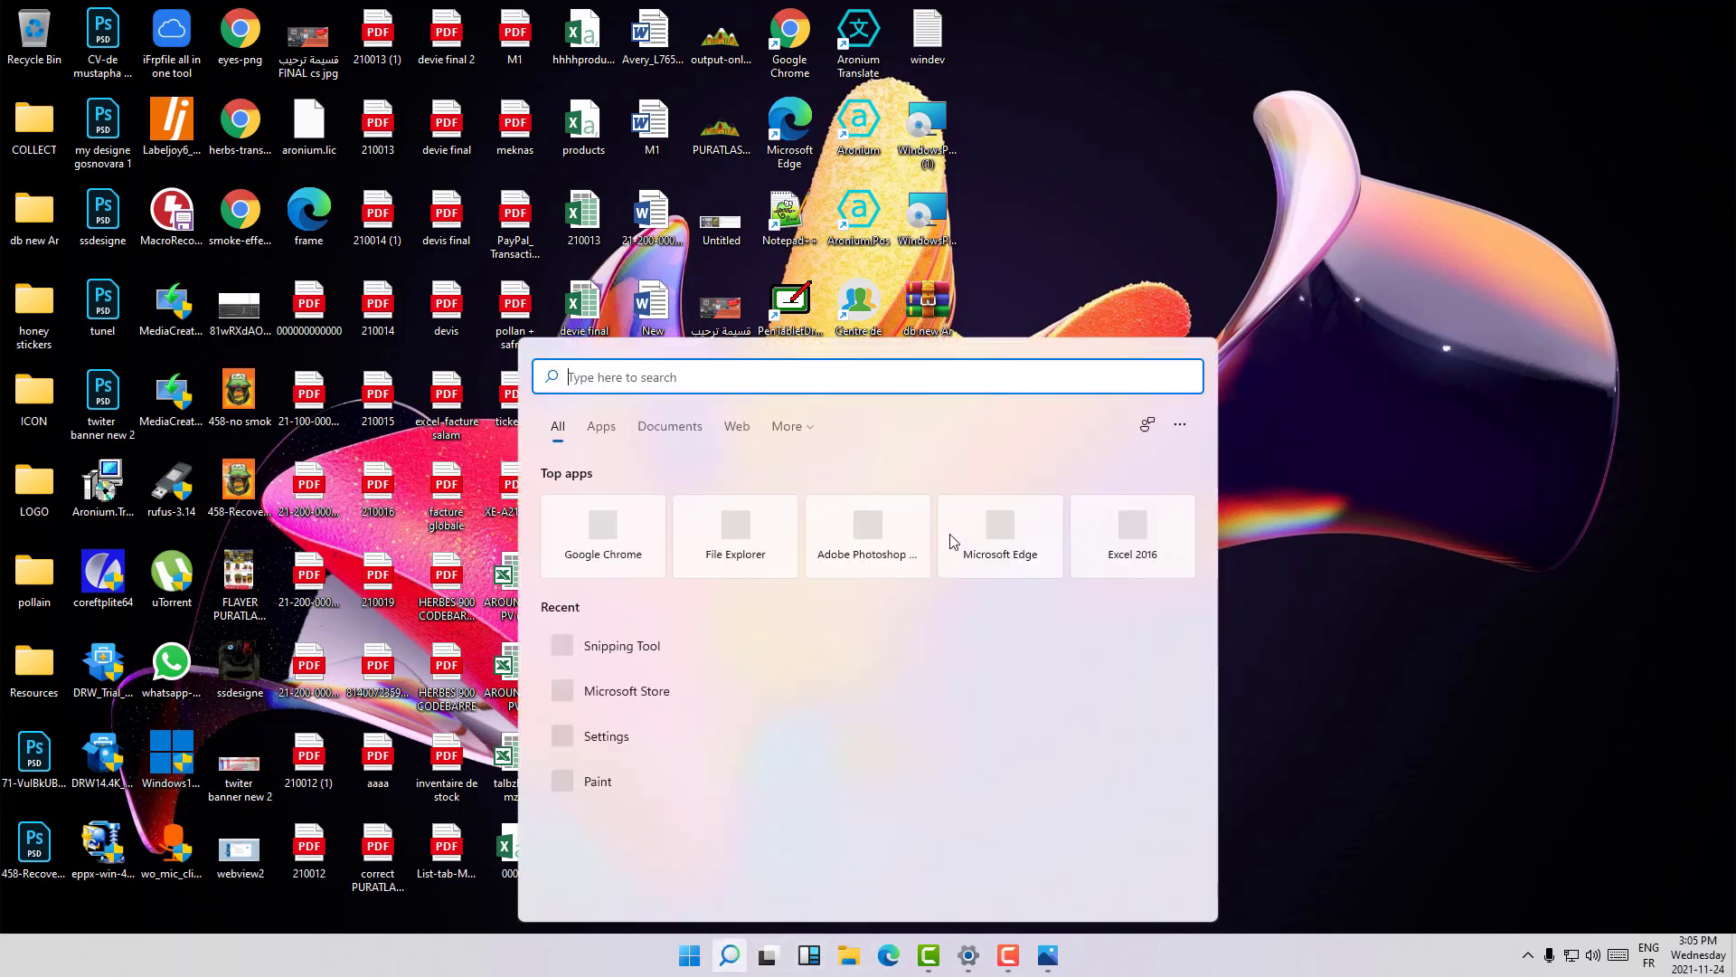
{"action": "left_click", "coordinate": [610, 791]}
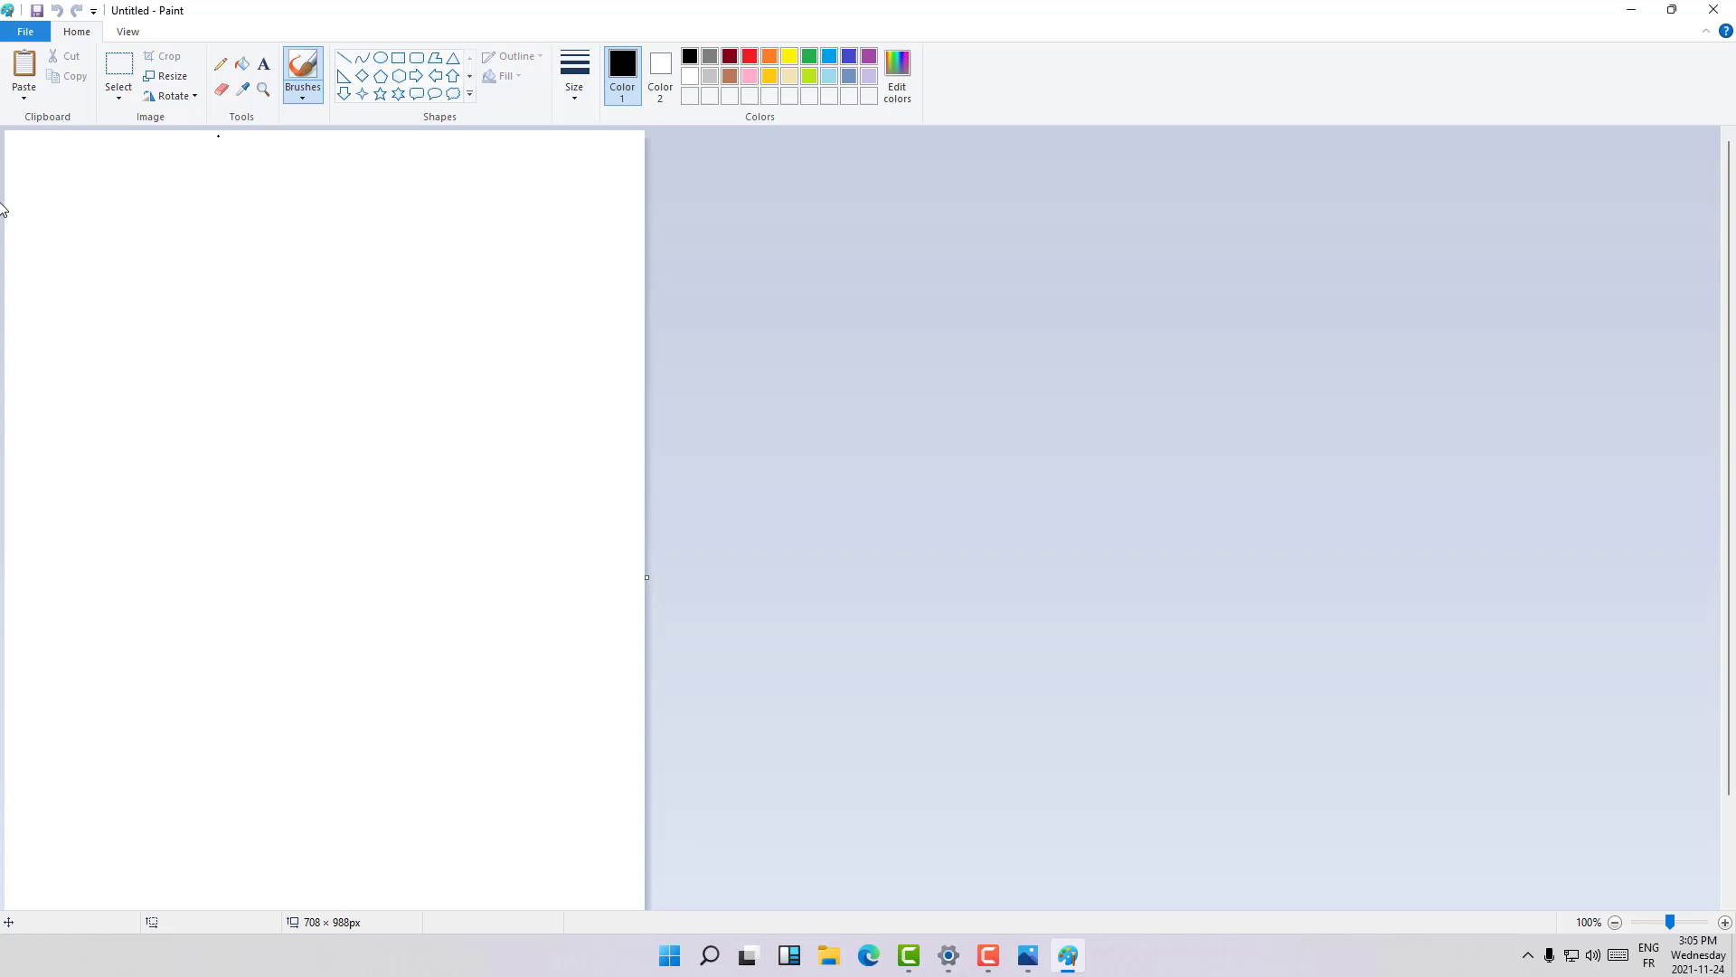
Paste the captured desktop screenshot onto the blank Paint canvas.
{"action": "left_click", "coordinate": [122, 65]}
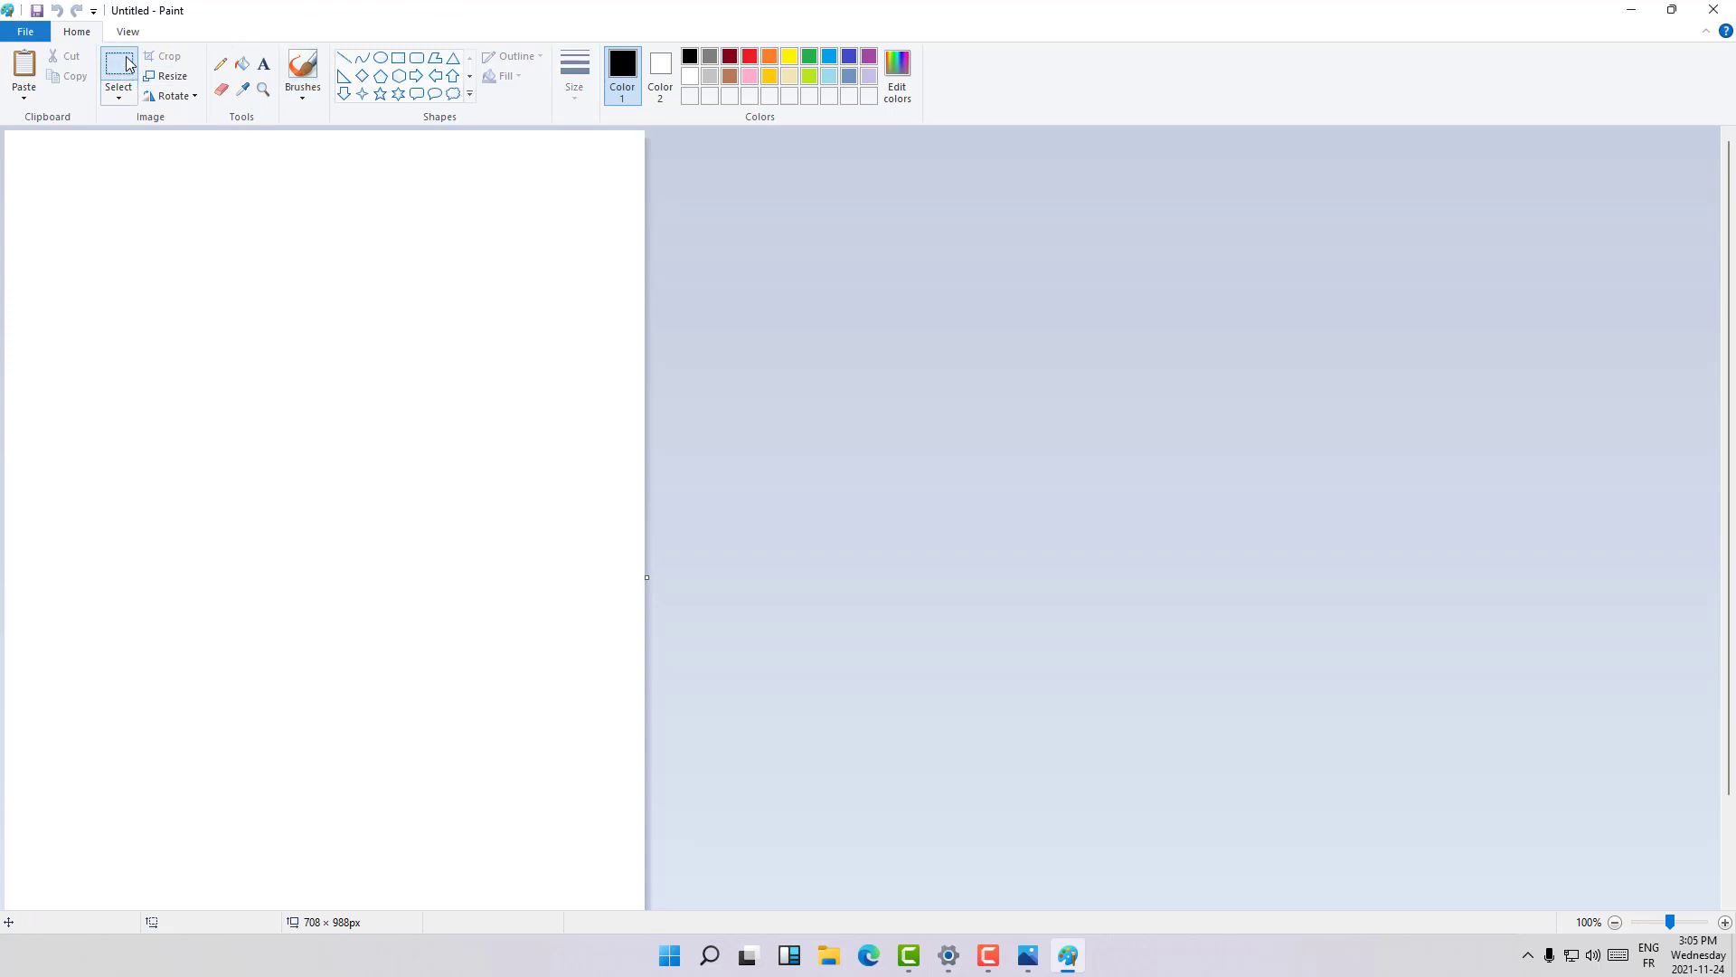
{"action": "right_click", "coordinate": [178, 322]}
{"action": "left_click", "coordinate": [219, 376]}
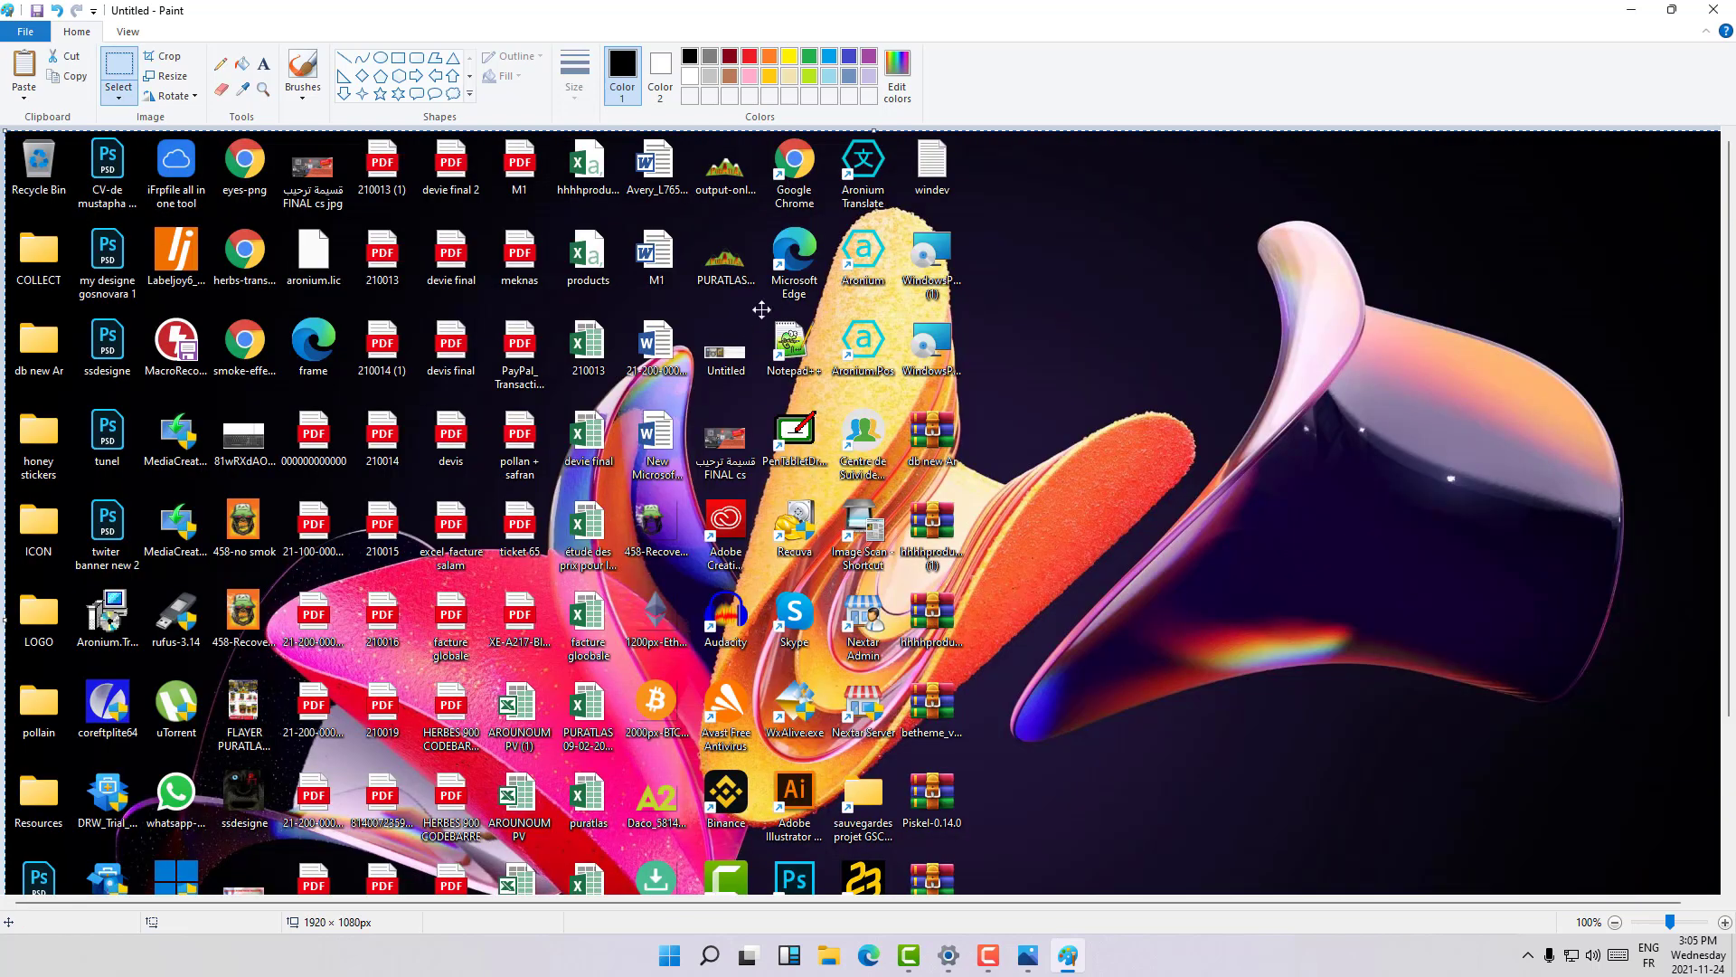
{"action": "scroll", "coordinate": [973, 404], "scroll_direction": "up", "scroll_amount": 3}
{"action": "scroll", "coordinate": [972, 404], "scroll_direction": "down", "scroll_amount": 3}
{"action": "scroll", "coordinate": [973, 404], "scroll_direction": "up", "scroll_amount": 3}
Zoom out and back in to check the whole 1920 × 1080 screenshot.
{"action": "left_click", "coordinate": [1669, 936]}
{"action": "left_click", "coordinate": [1657, 923]}
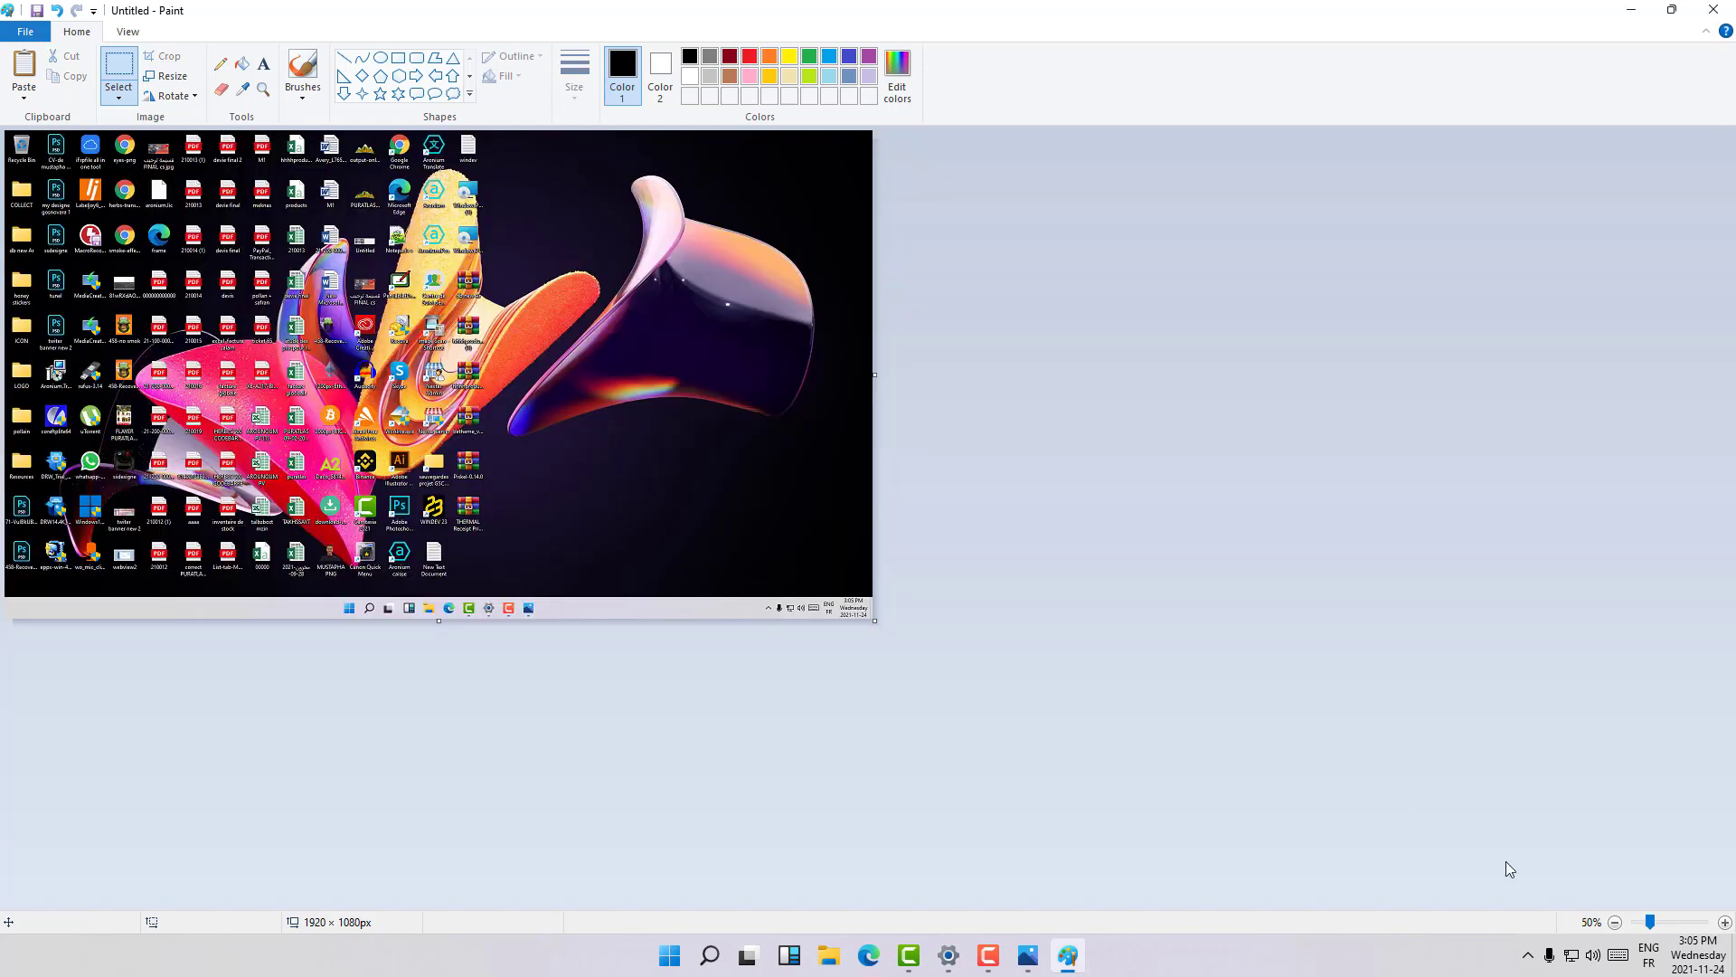
{"action": "left_click", "coordinate": [1722, 923]}
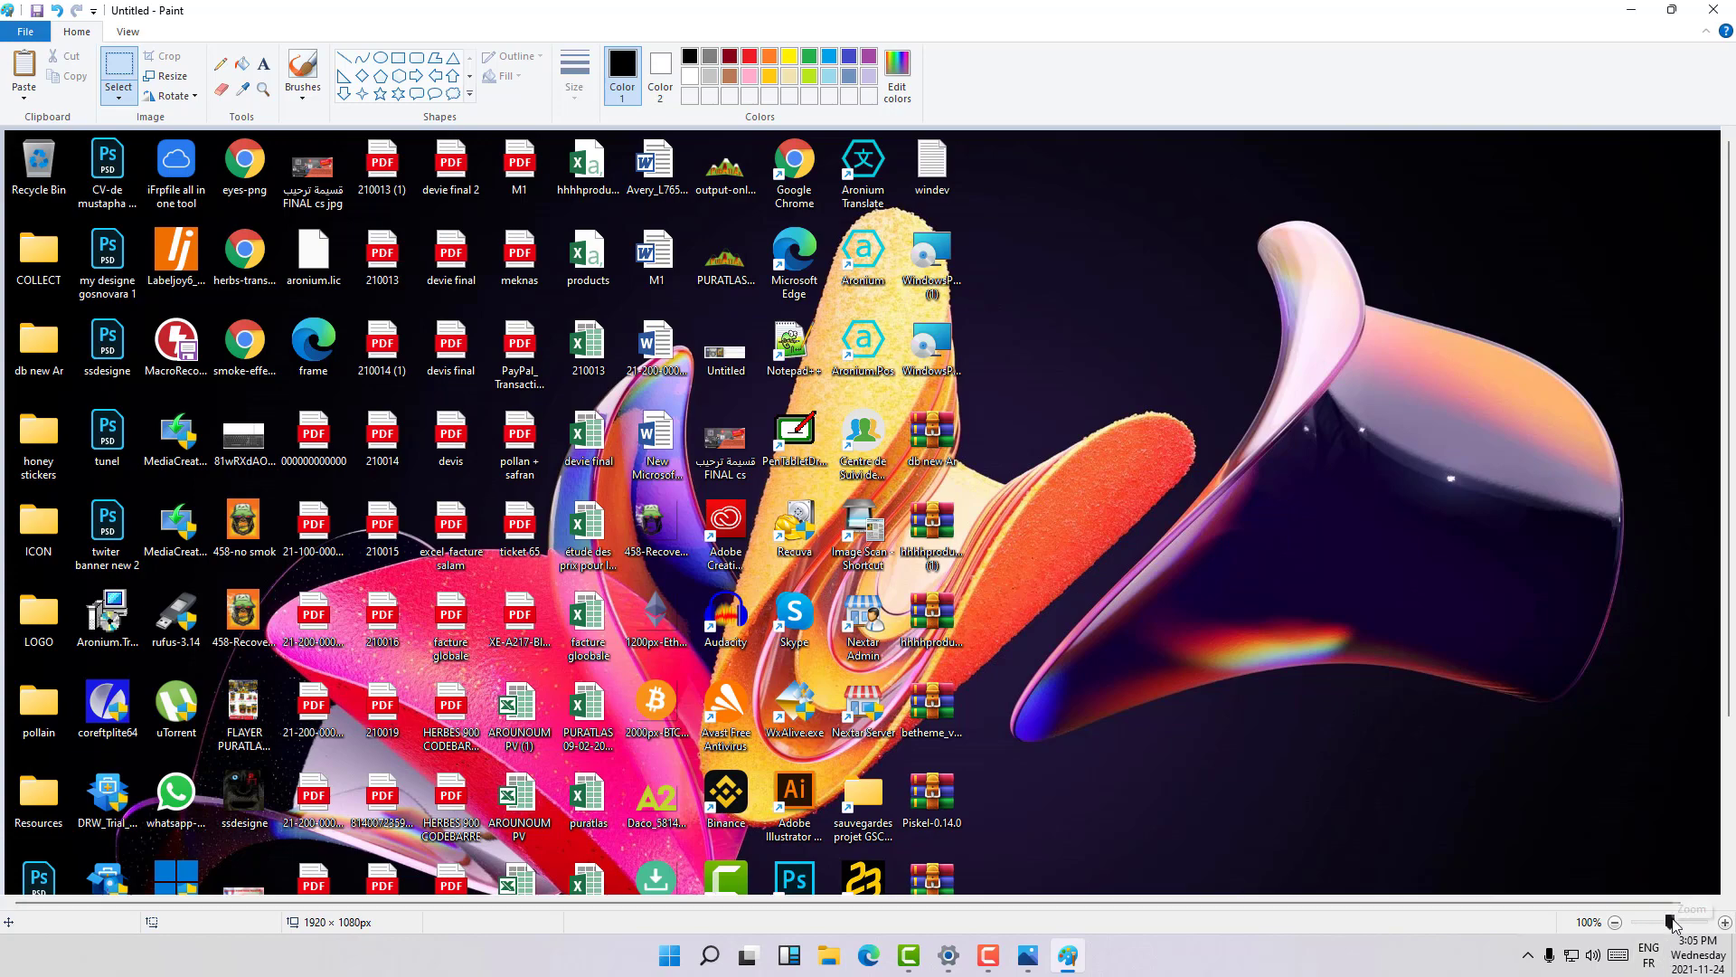
{"action": "mouse_move", "coordinate": [1670, 923]}
{"action": "left_mouse_down"}
{"action": "mouse_move", "coordinate": [1686, 927]}
{"action": "mouse_move", "coordinate": [1653, 923]}
{"action": "left_mouse_up"}
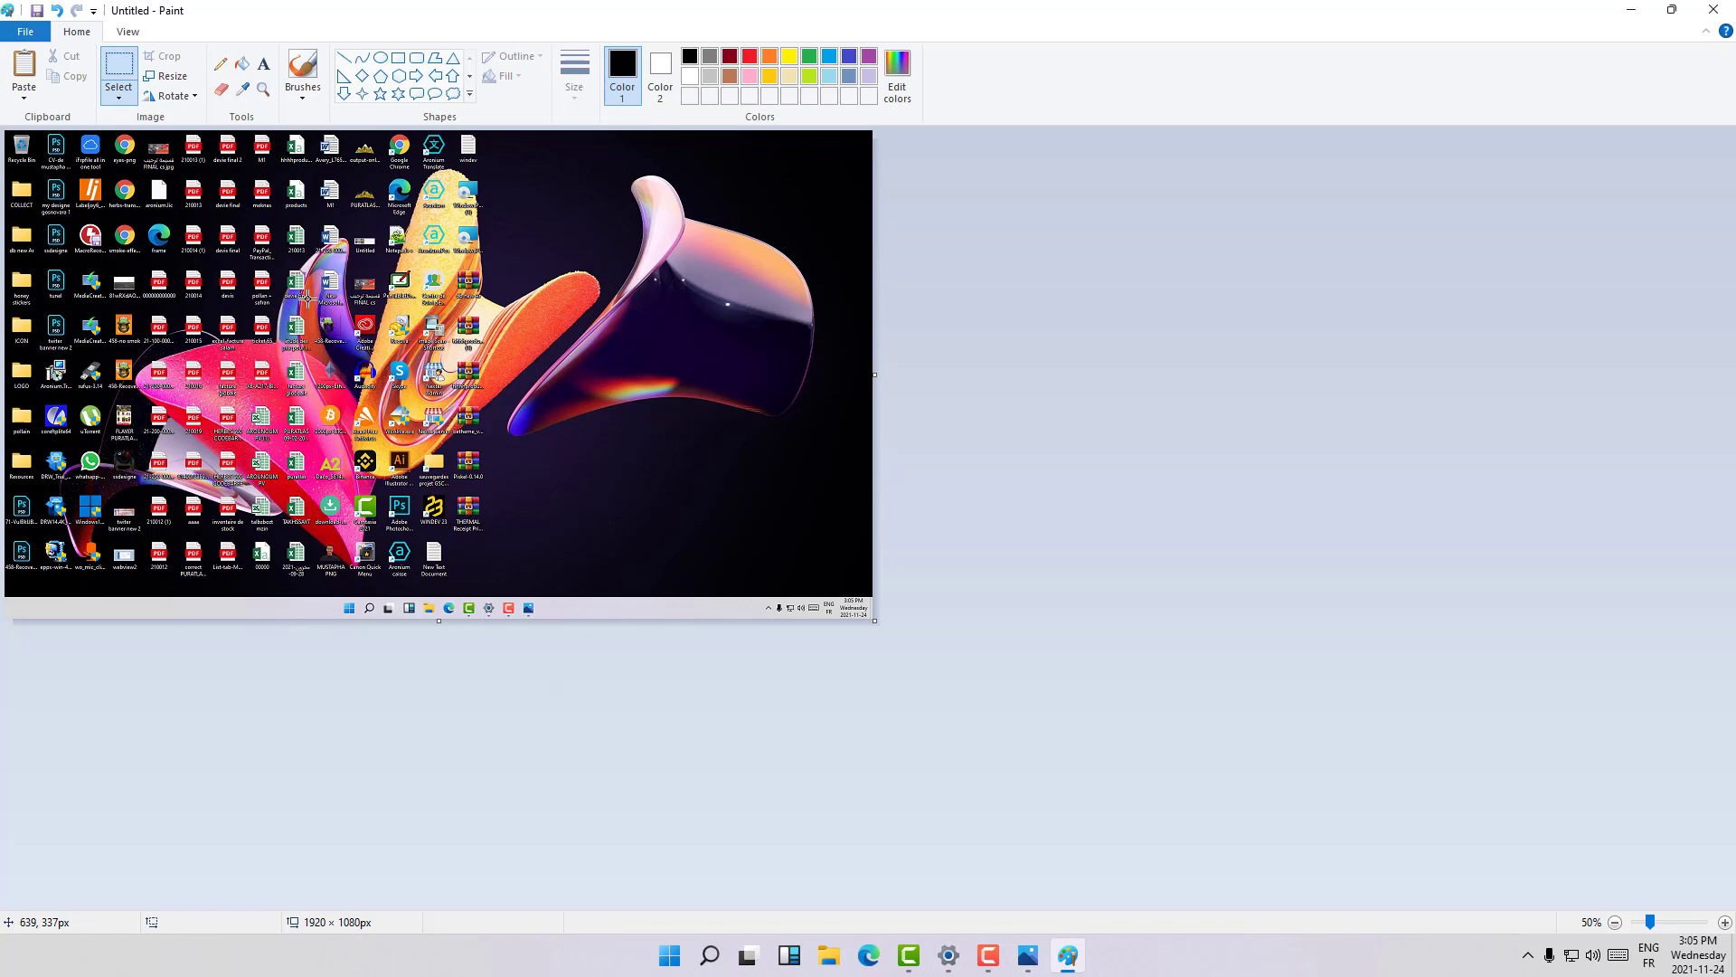
Select the lower desktop icons and taskbar, then crop to that selection.
{"action": "left_click_drag", "start_coordinate": [213, 438], "coordinate": [636, 626]}
{"action": "left_click_drag", "start_coordinate": [640, 627], "coordinate": [628, 621]}
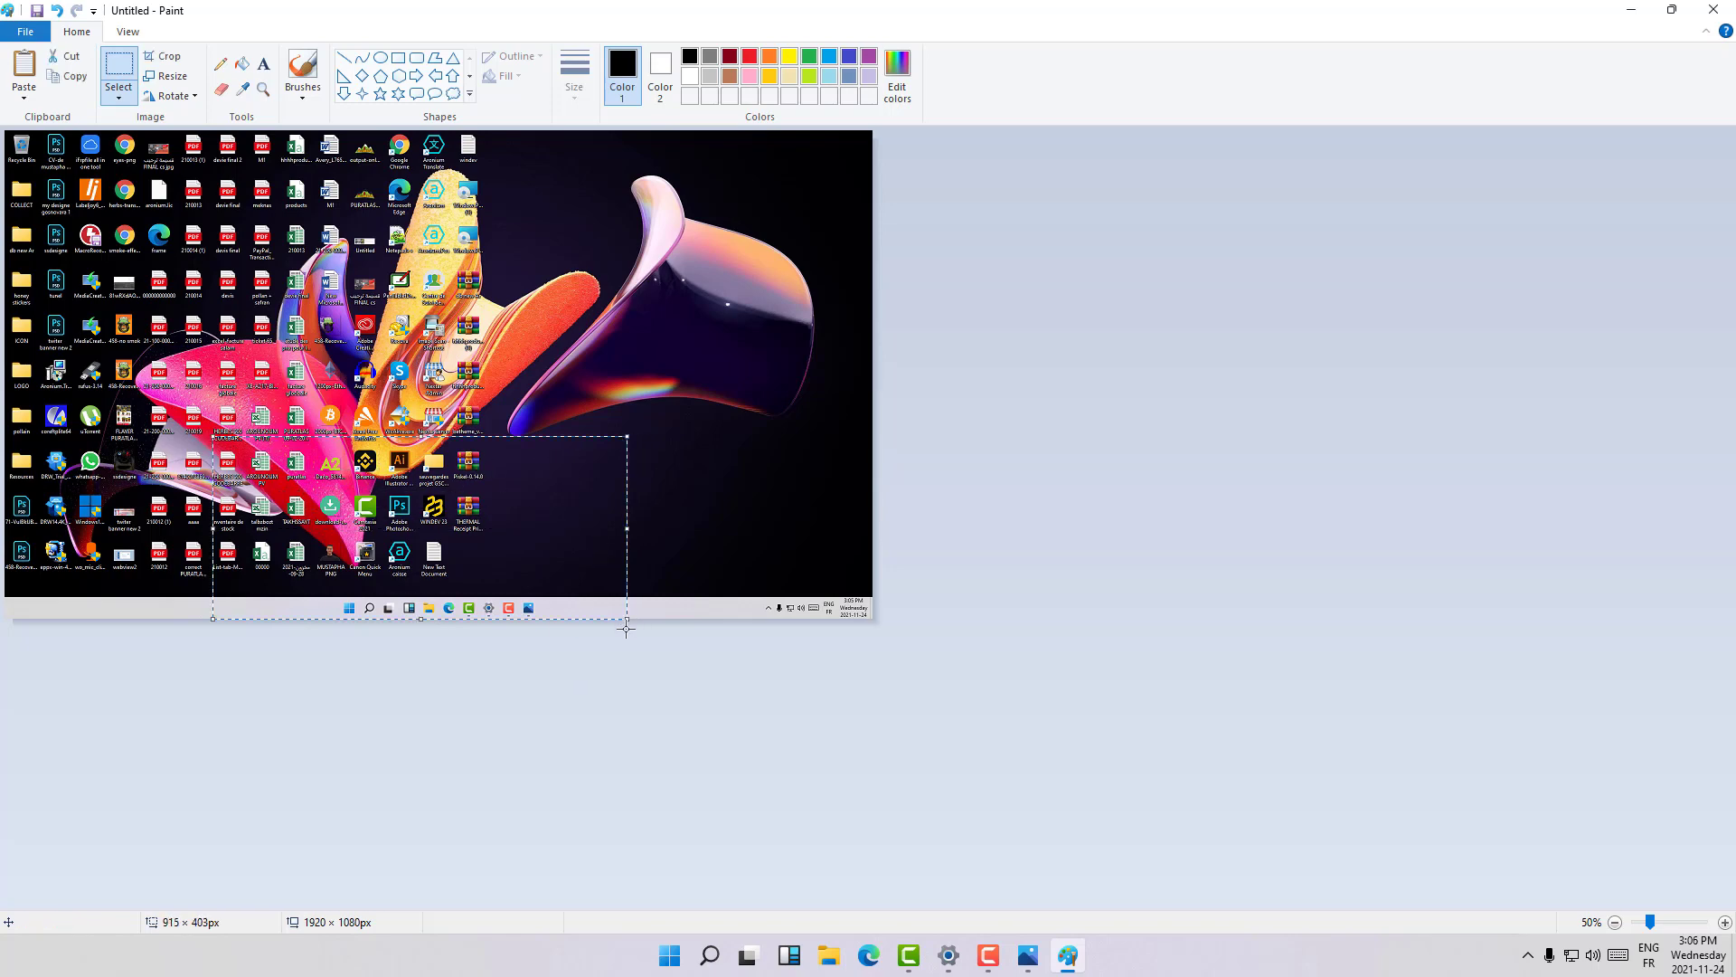
{"action": "left_click", "coordinate": [163, 58]}
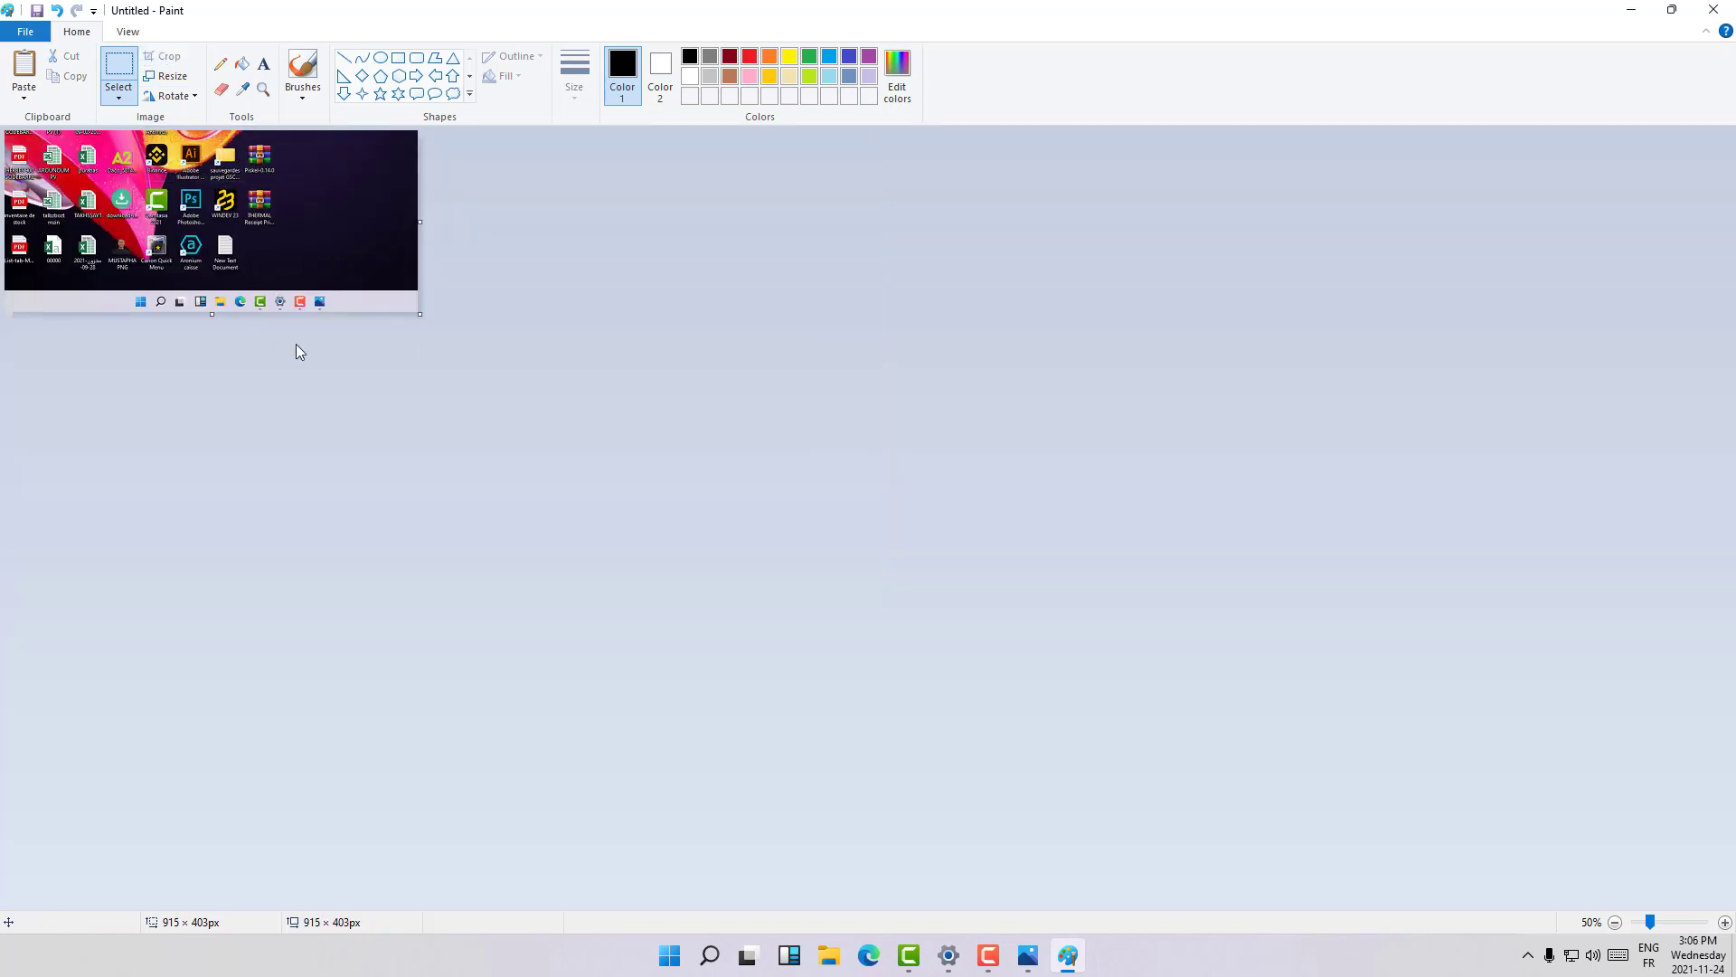
Zoom in to inspect the cropped 915 × 403 image, then return to actual size.
{"action": "left_click", "coordinate": [1679, 923]}
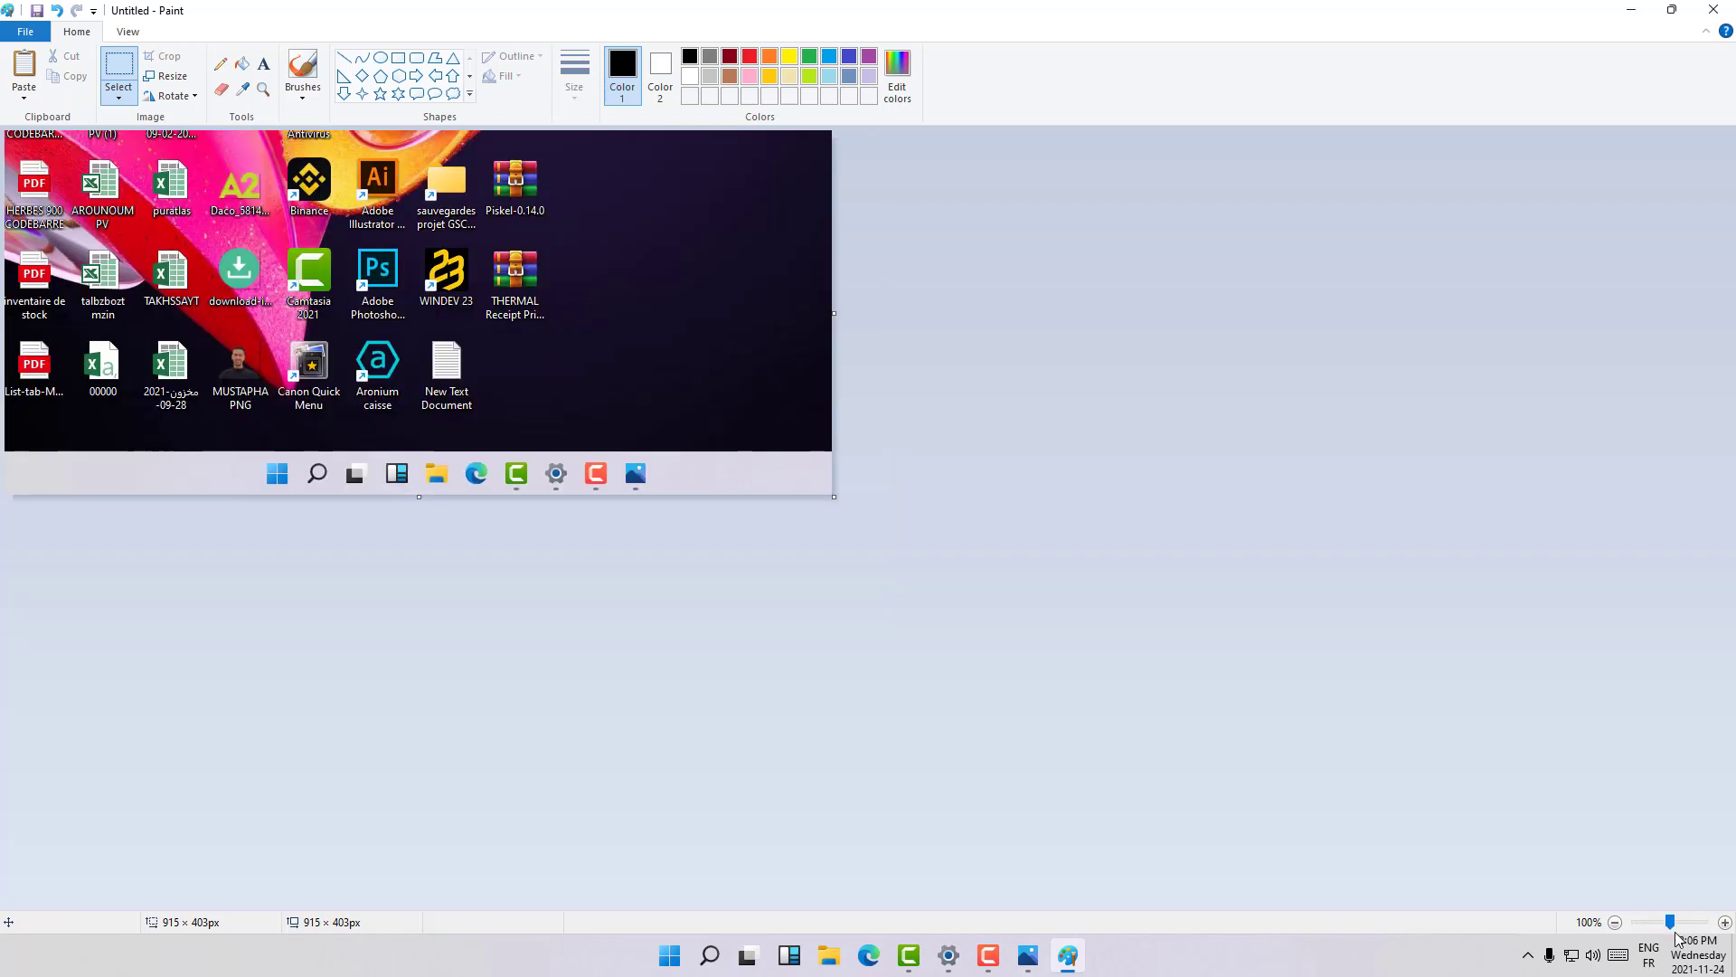
{"action": "left_click", "coordinate": [1687, 928]}
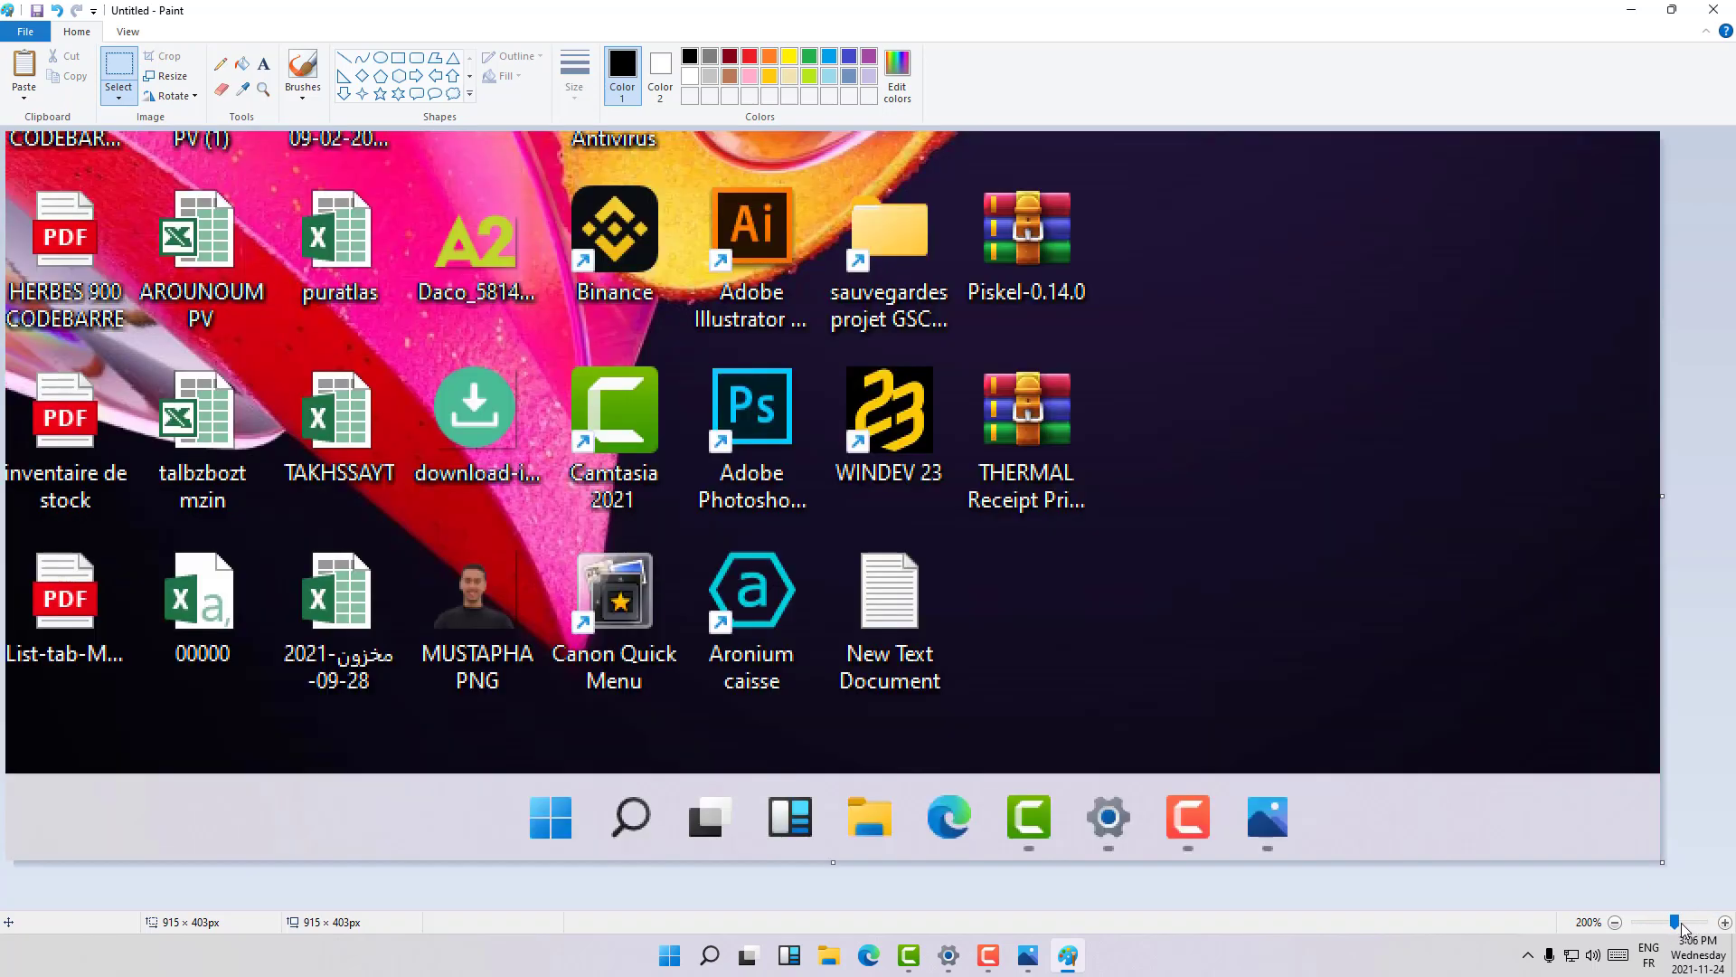
{"action": "left_click_drag", "start_coordinate": [1673, 924], "coordinate": [1669, 923]}
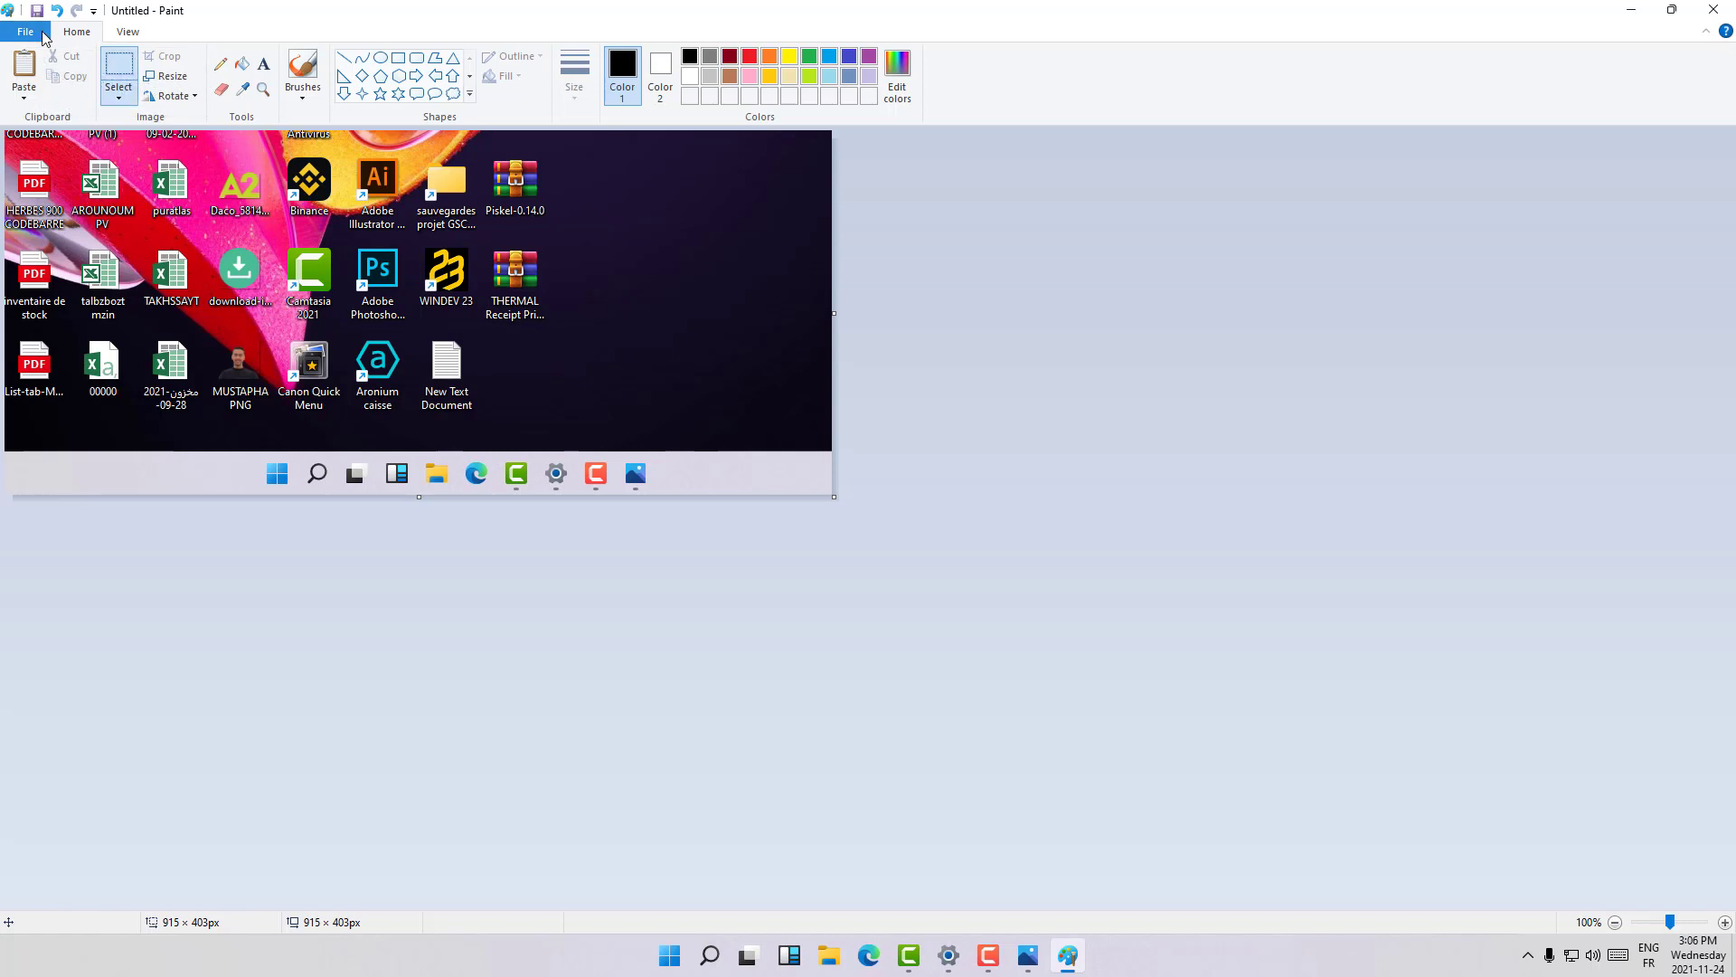
{"action": "left_click", "coordinate": [25, 31]}
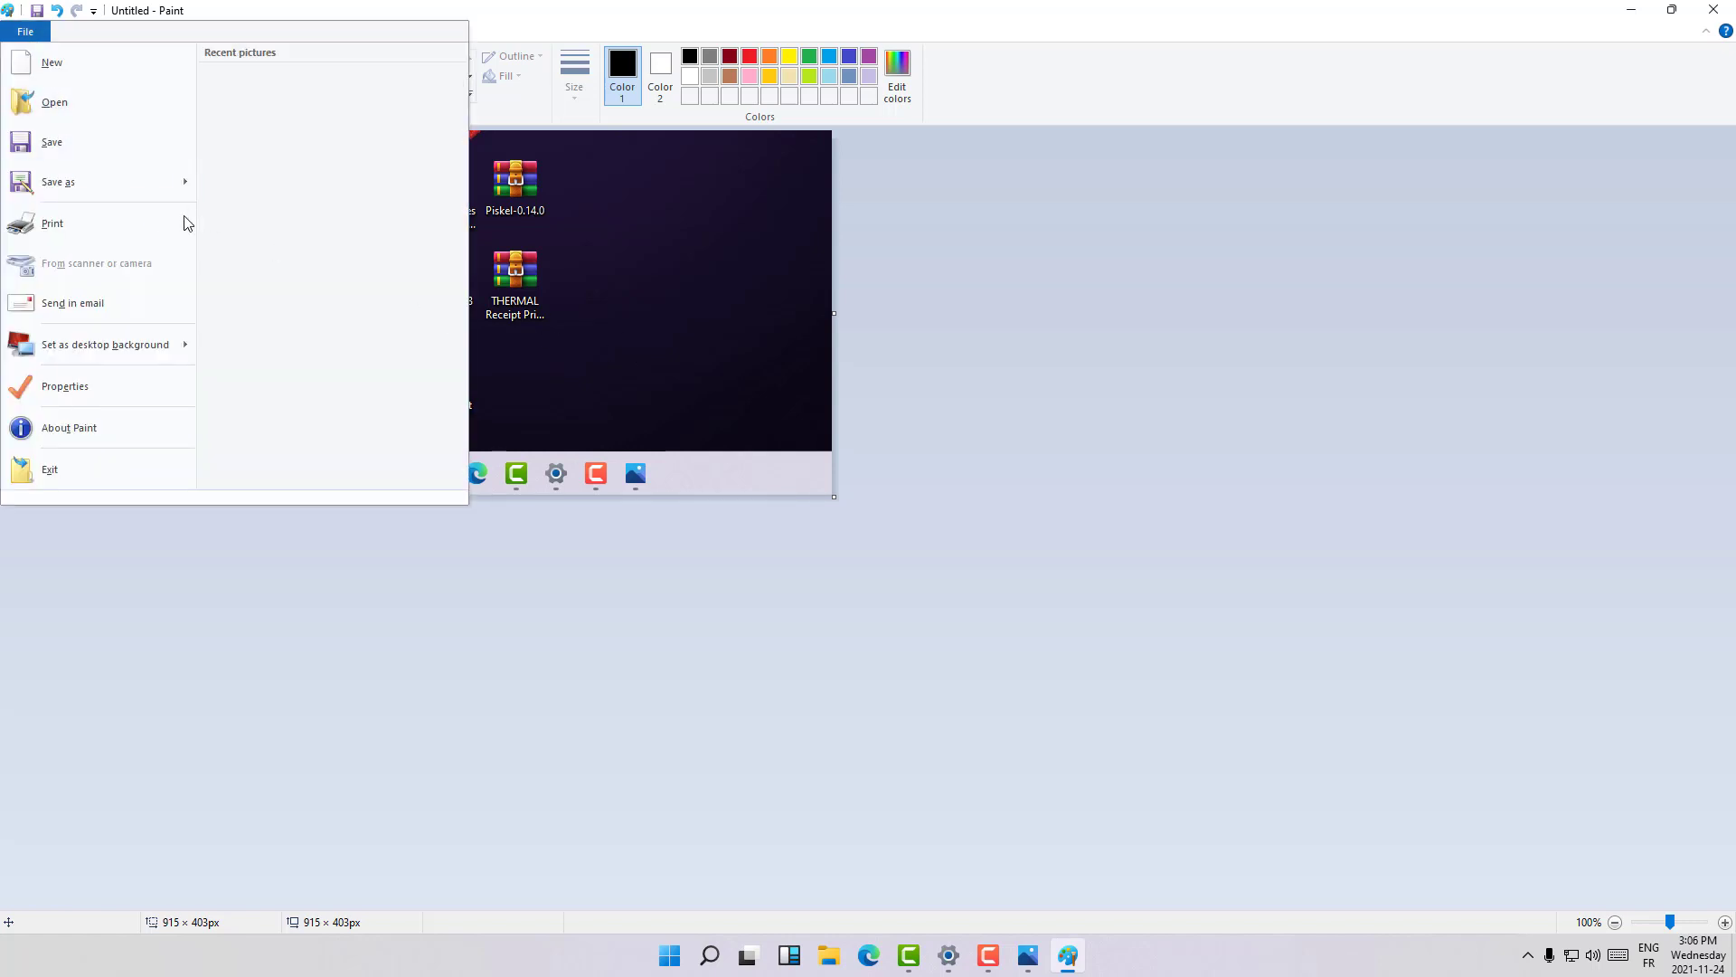
{"action": "mouse_move", "coordinate": [59, 180]}
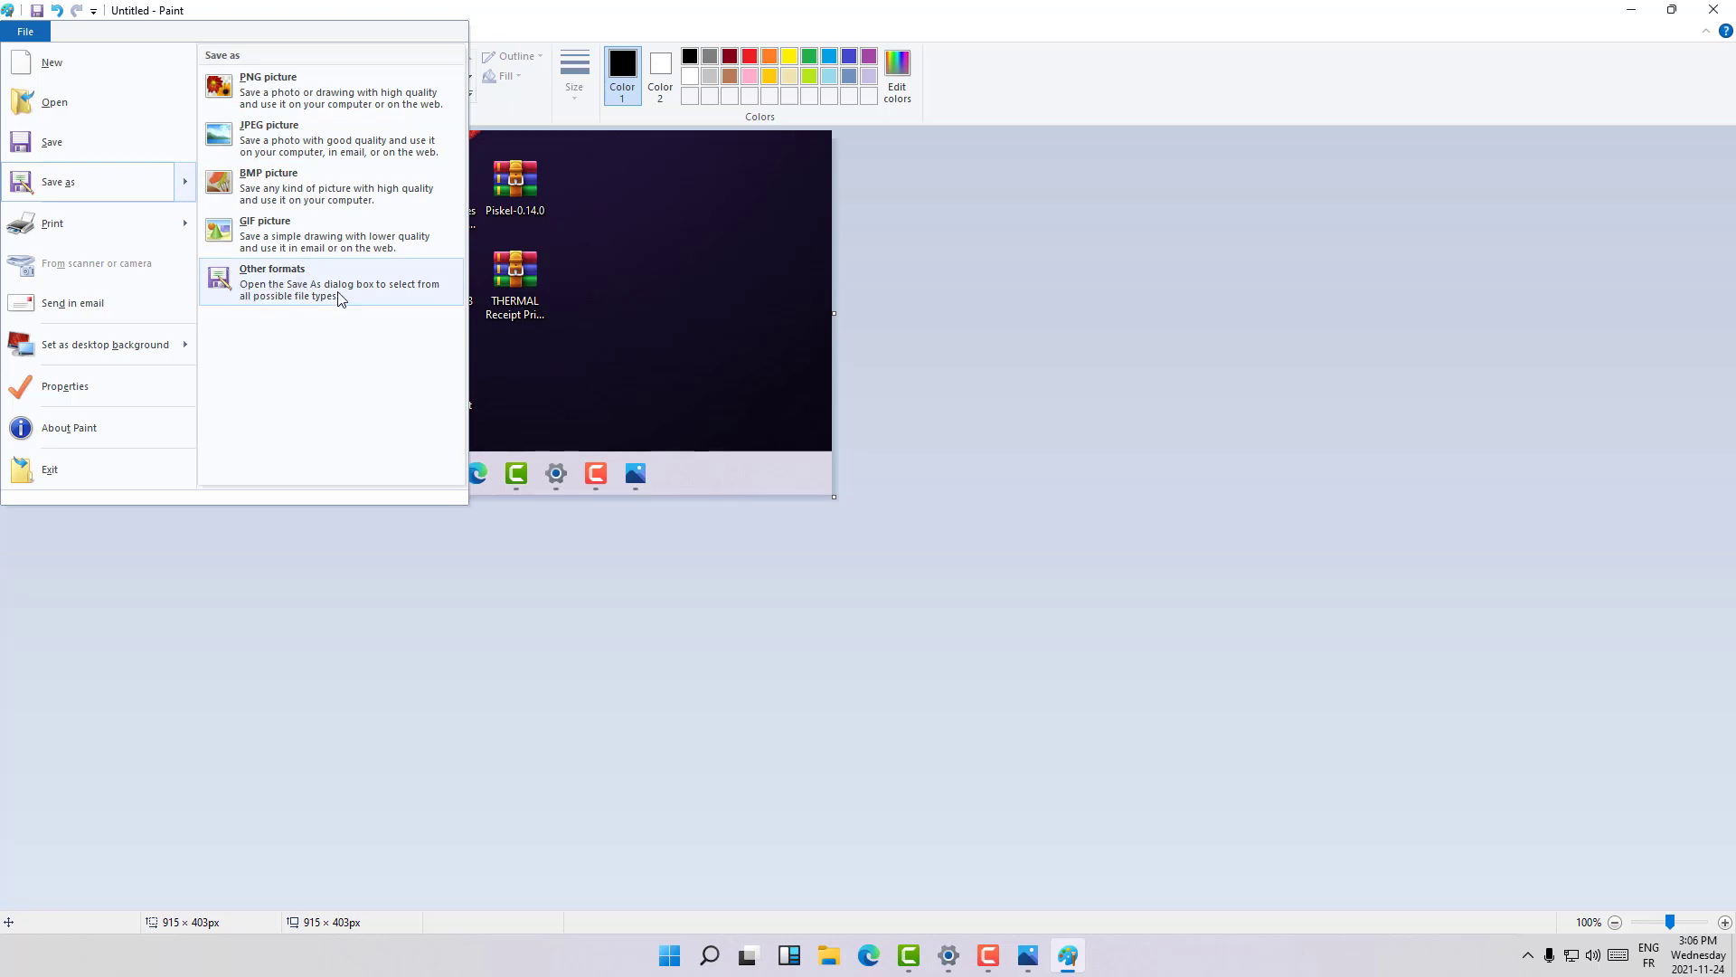
{"action": "left_click", "coordinate": [302, 140]}
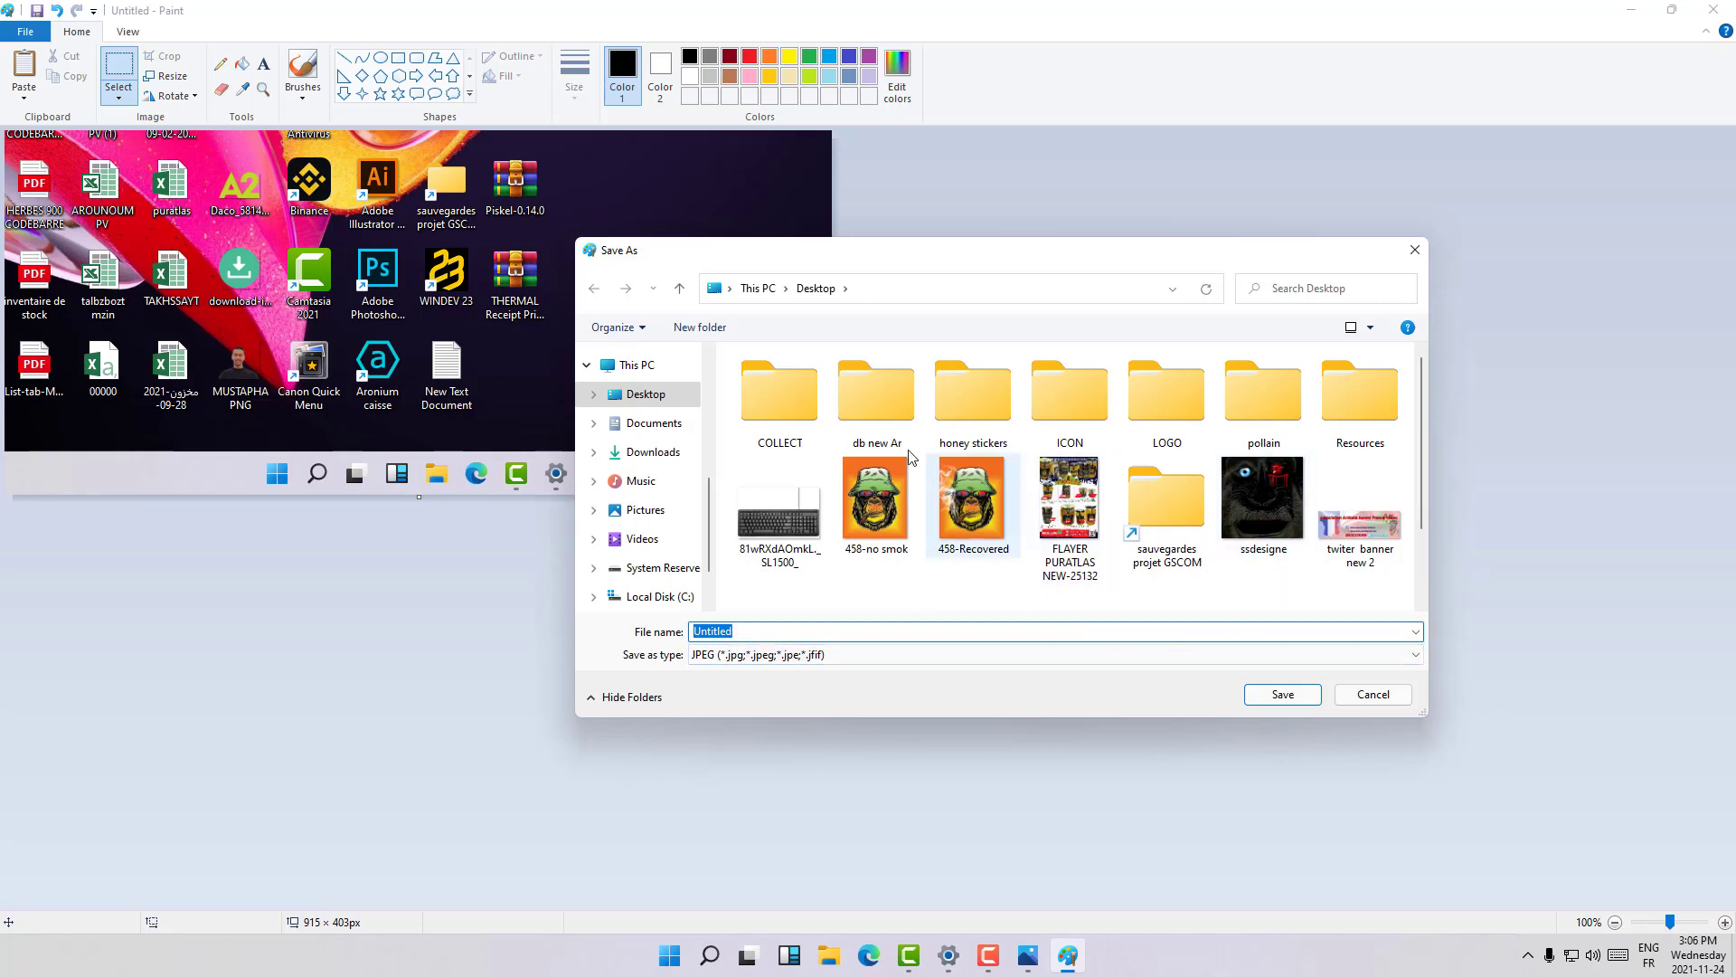
{"action": "left_click", "coordinate": [1370, 700]}
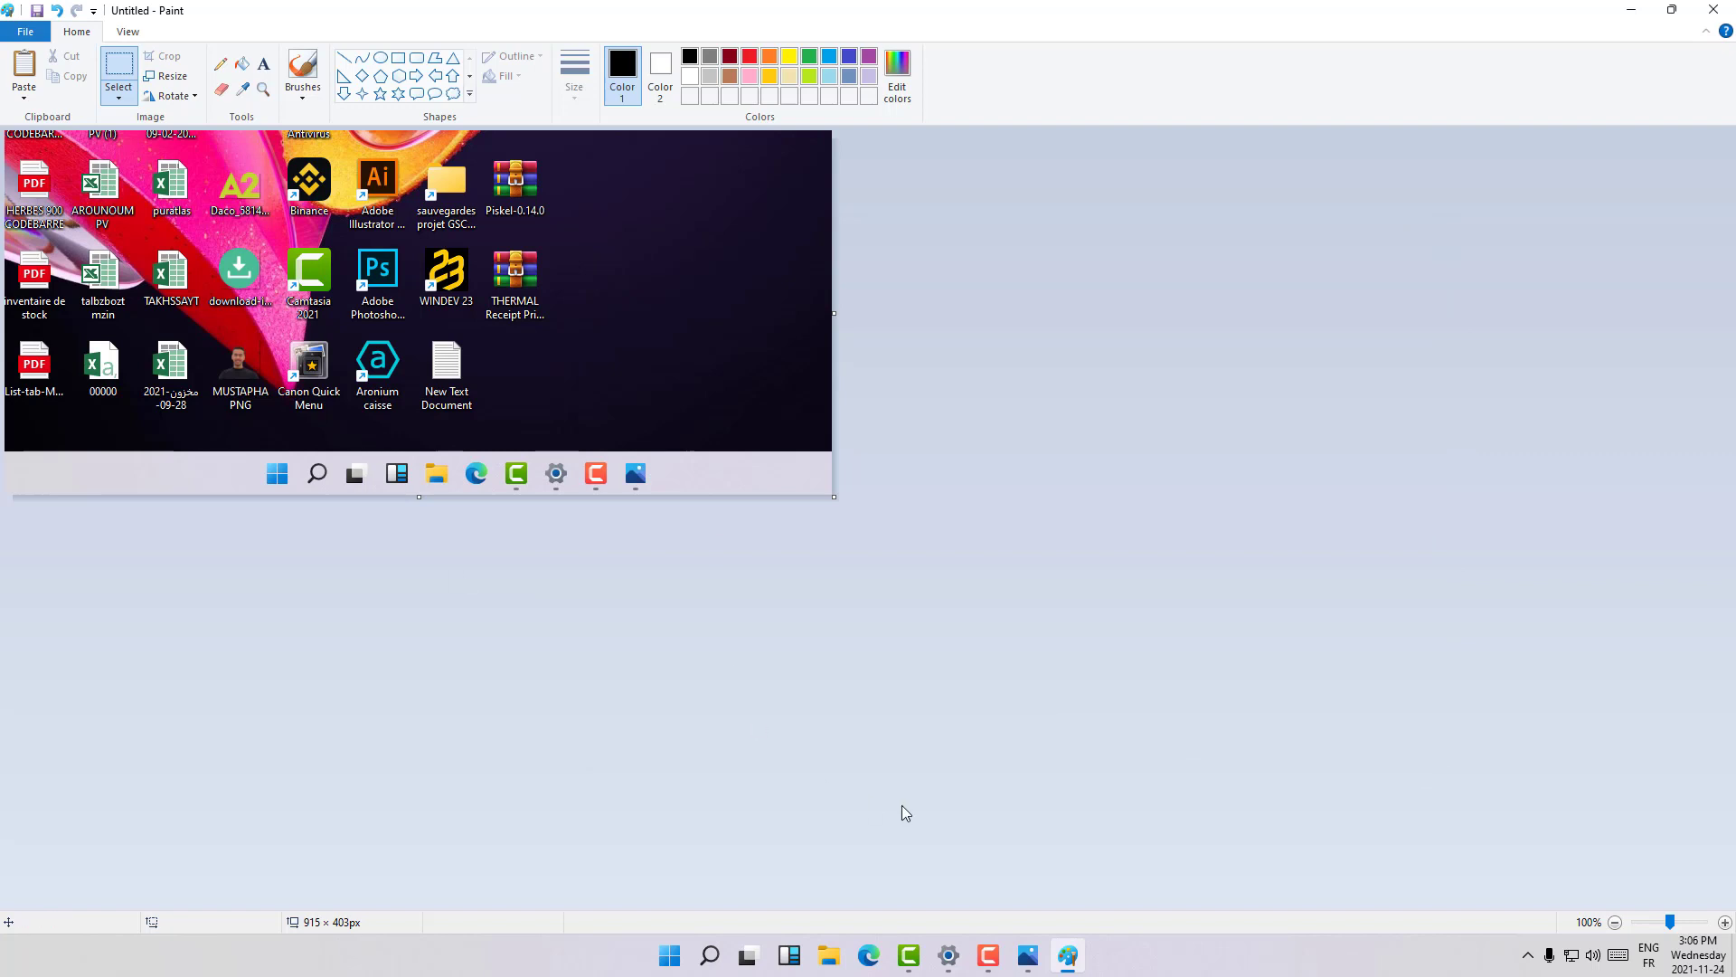